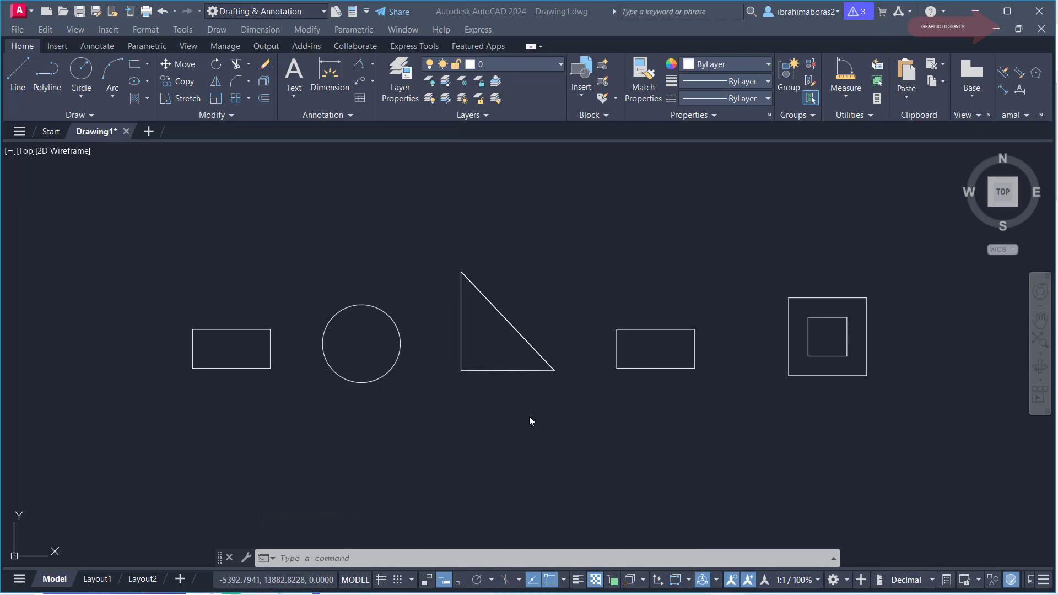
# - Zoom in on the left rectangle and quick-measure it as 1000 by 500
pyautogui.click(528, 421)
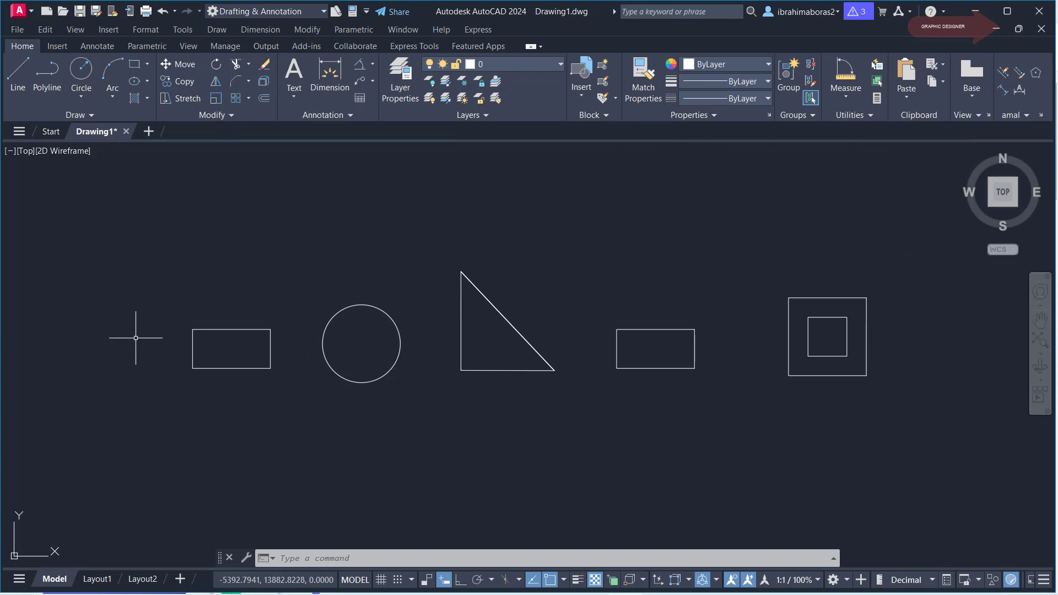
pyautogui.scroll(2, 136, 338)
pyautogui.scroll(4, 143, 342)
pyautogui.moveTo(503, 378); pyautogui.dragTo(468, 327, button='middle')
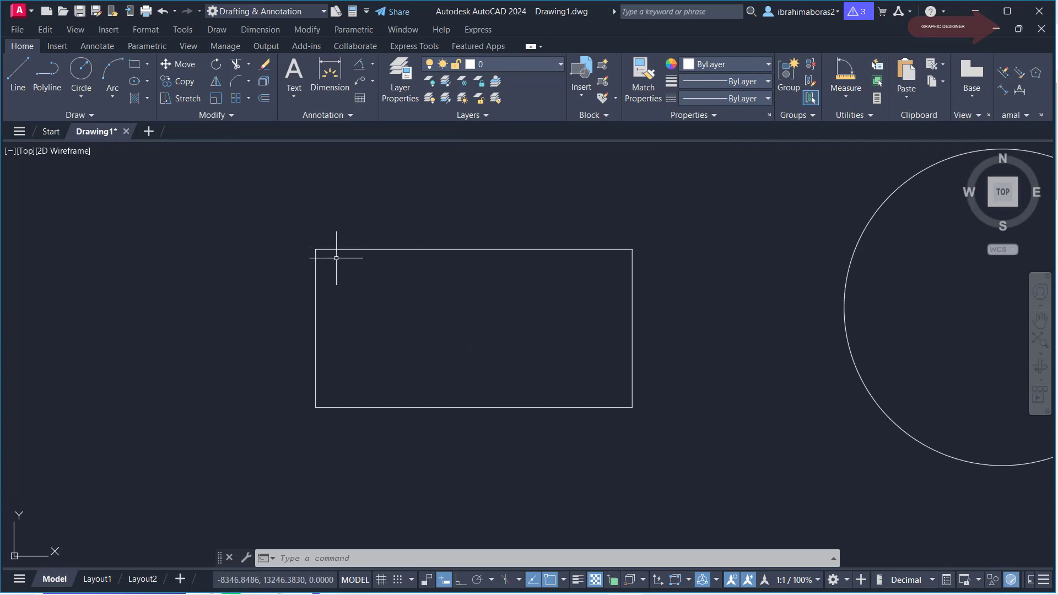
pyautogui.click(847, 94)
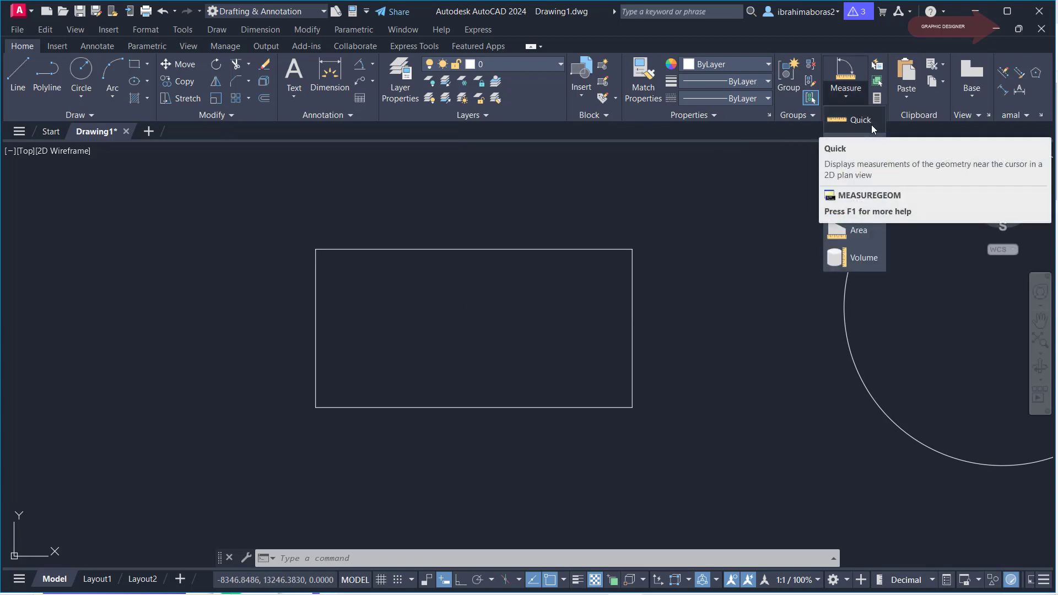
pyautogui.click(859, 121)
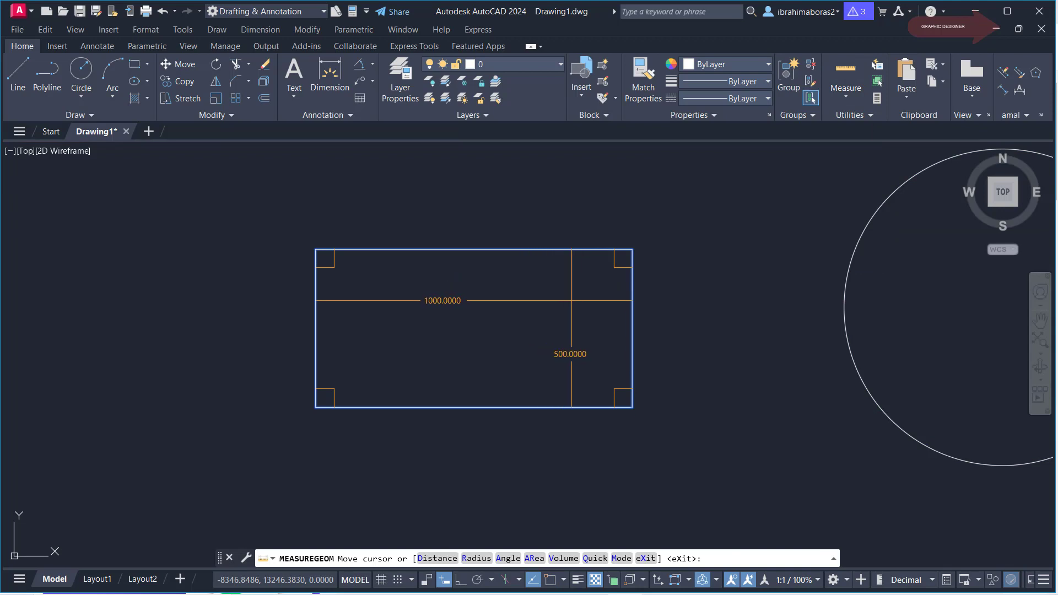
pyautogui.rightClick(573, 297)
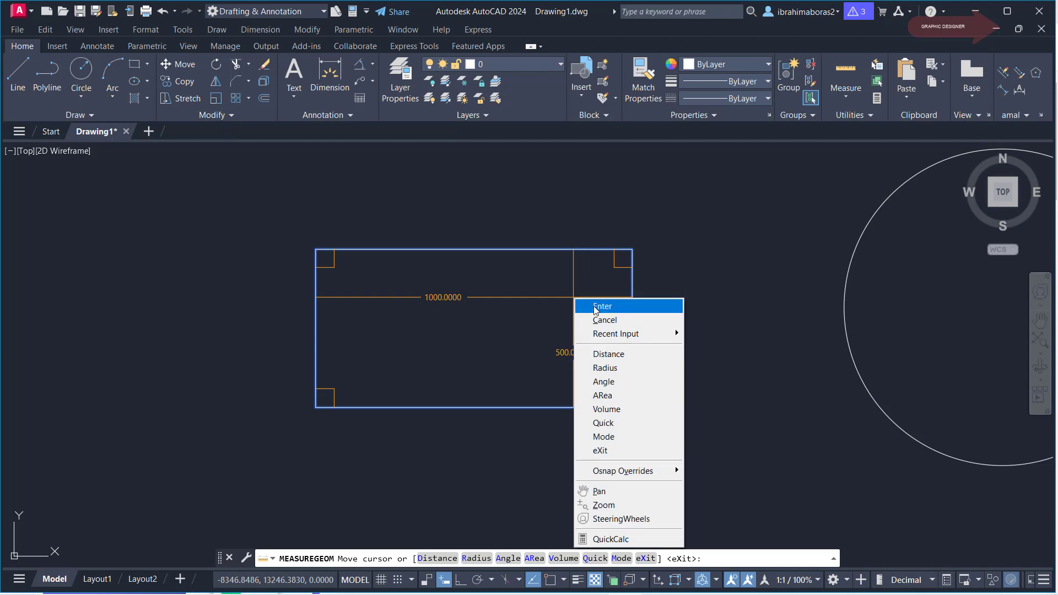
pyautogui.click(592, 305)
# - Measure the distance from the rectangle's top-right to top-left corner, reading 1000
pyautogui.click(844, 96)
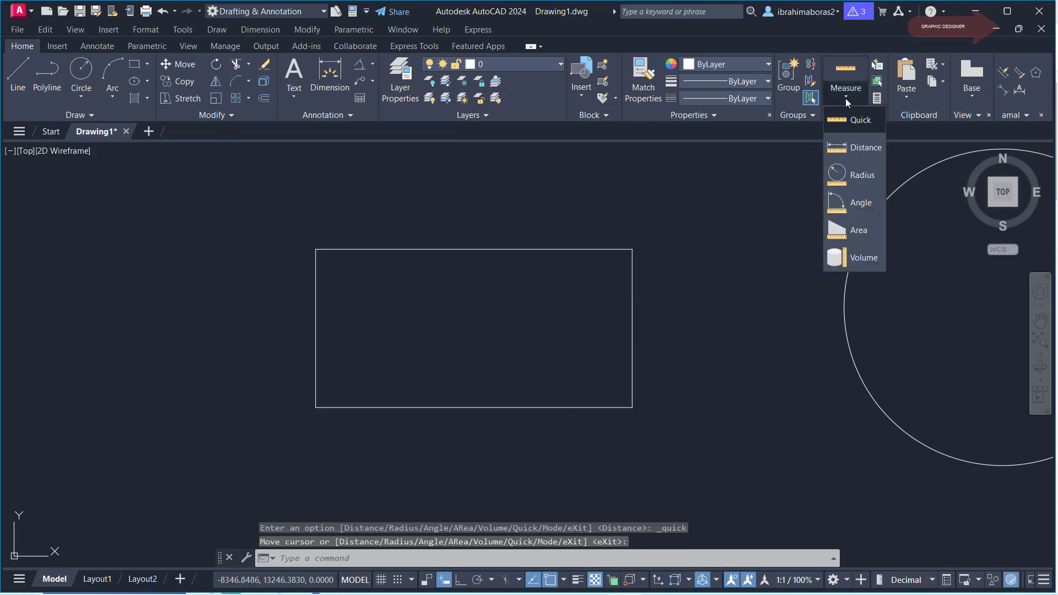
pyautogui.click(854, 147)
pyautogui.click(632, 249)
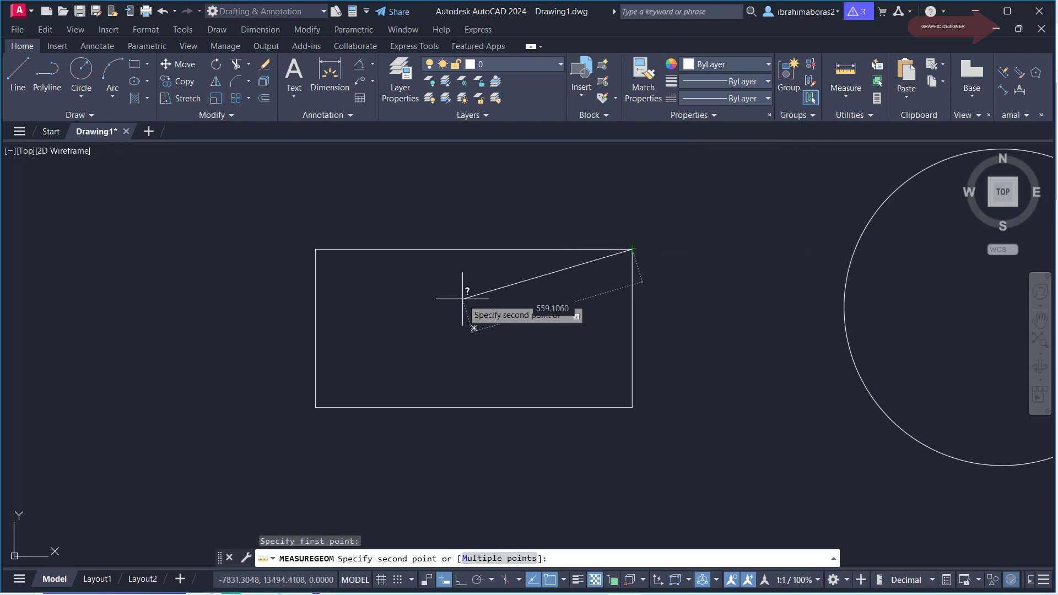
pyautogui.click(315, 249)
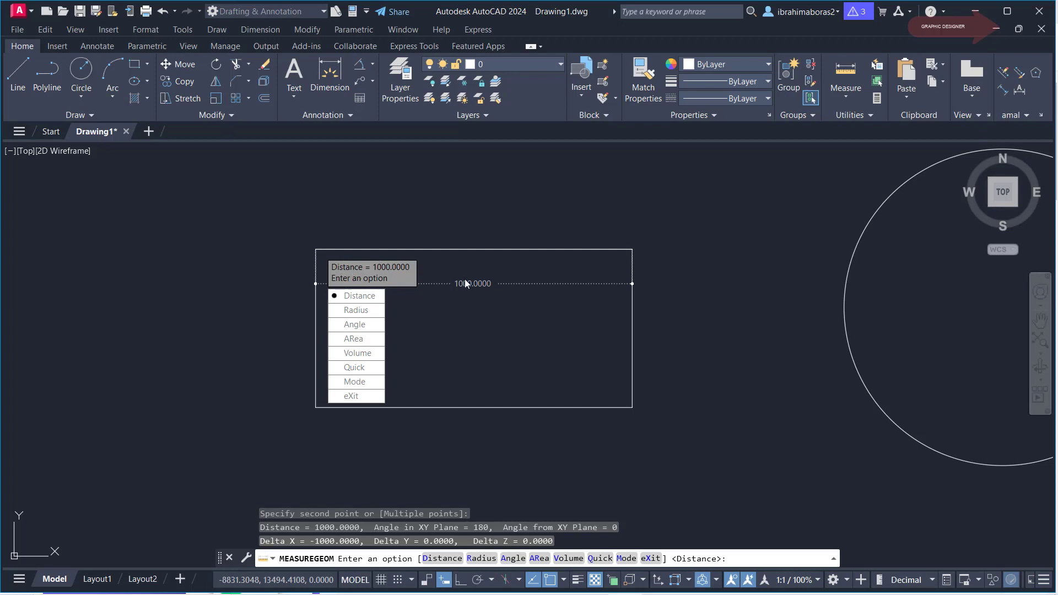
pyautogui.rightClick(545, 334)
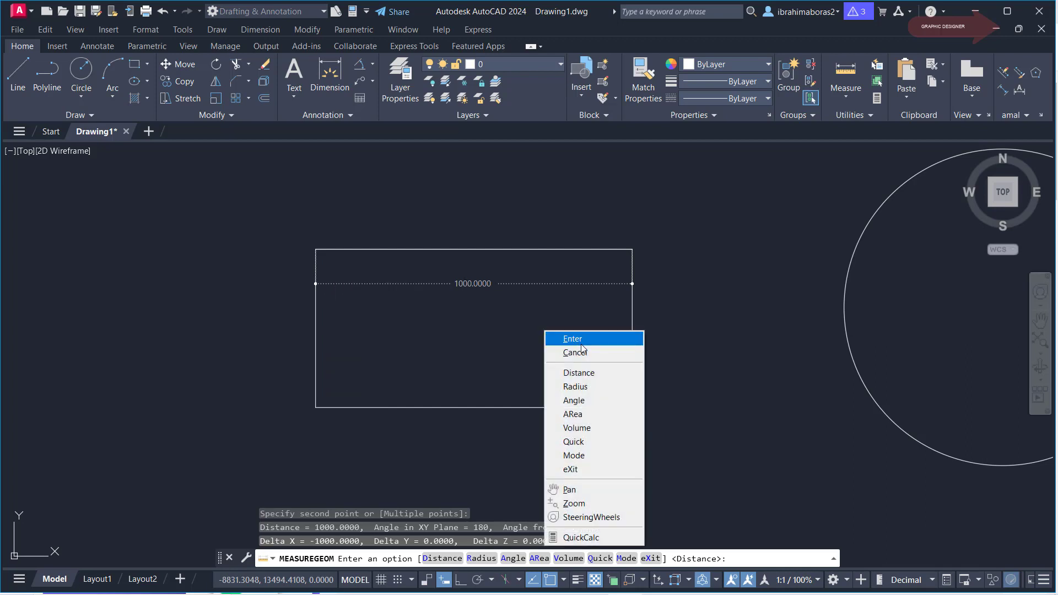
pyautogui.click(579, 338)
# - Measure the circle as radius 500 and diameter 1000, then zoom out to all shapes
pyautogui.scroll(2, 740, 347)
pyautogui.scroll(-4, 473, 324)
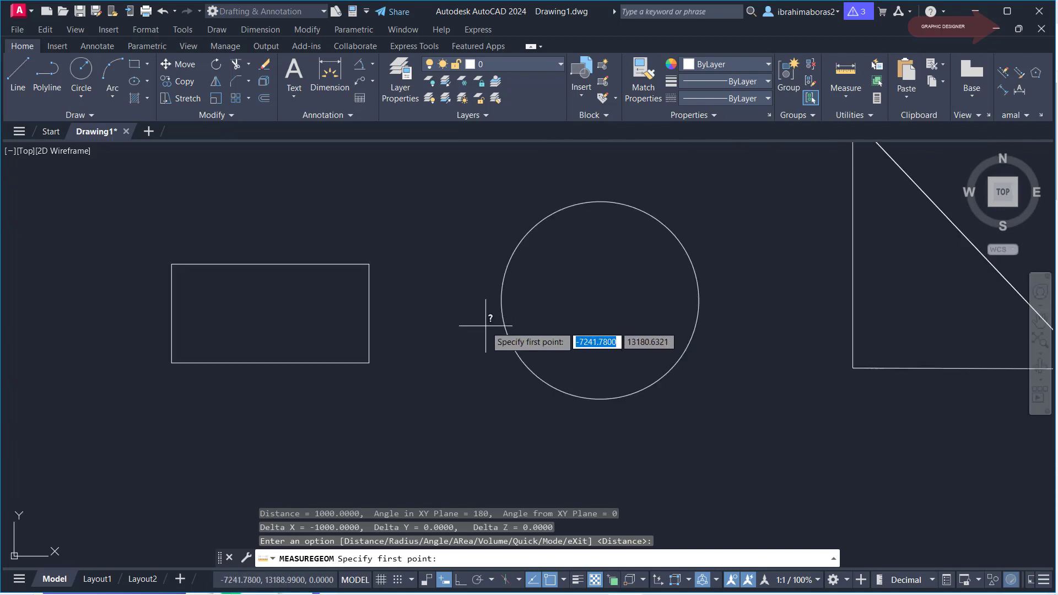
pyautogui.moveTo(473, 324); pyautogui.dragTo(633, 300, button='middle')
pyautogui.scroll(1, 589, 282)
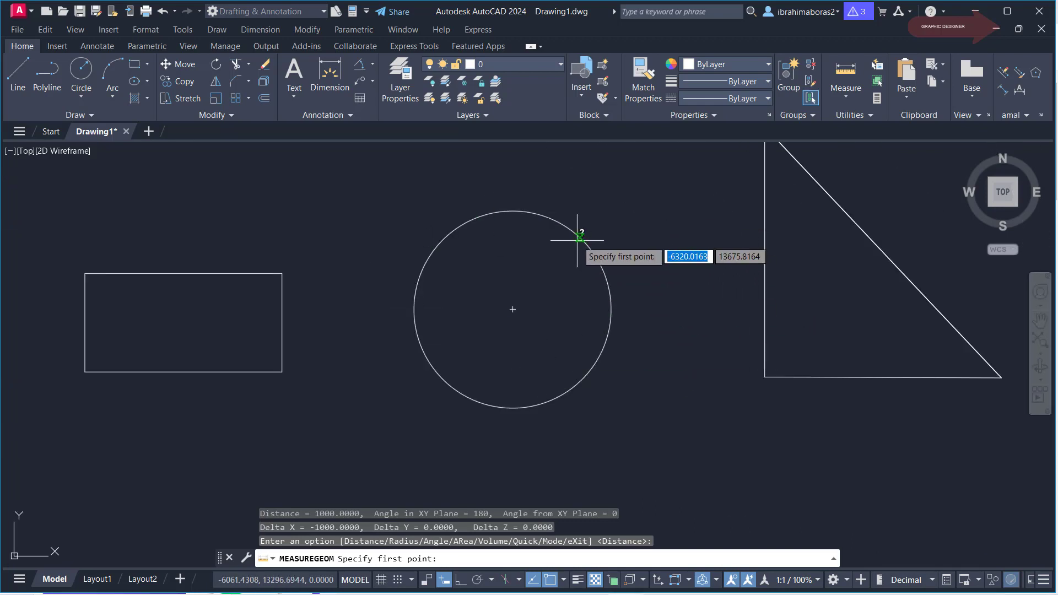
pyautogui.press('Escape')
pyautogui.press('Escape')
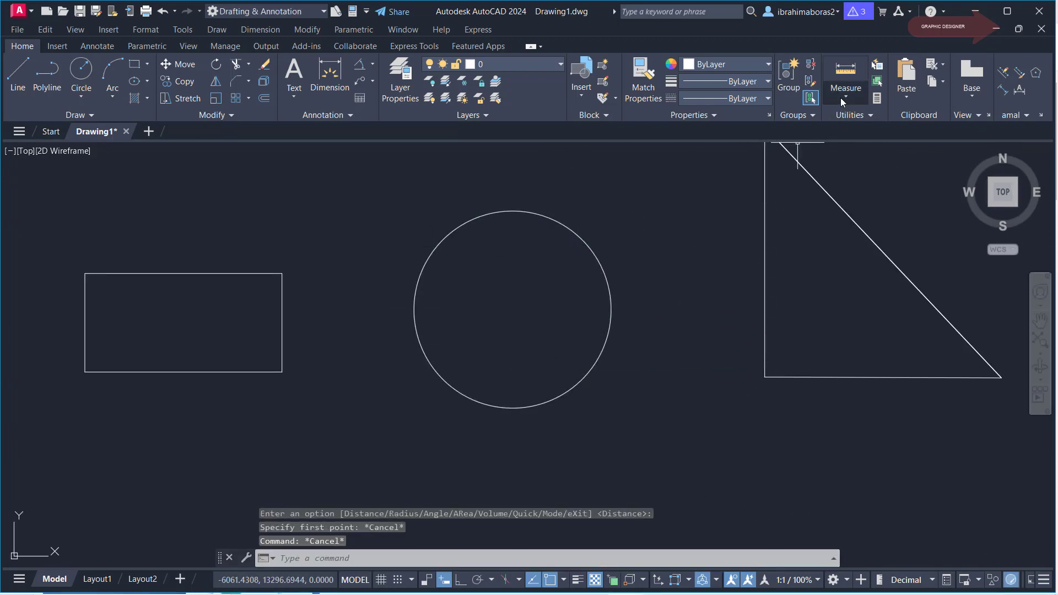
pyautogui.click(840, 97)
pyautogui.click(851, 175)
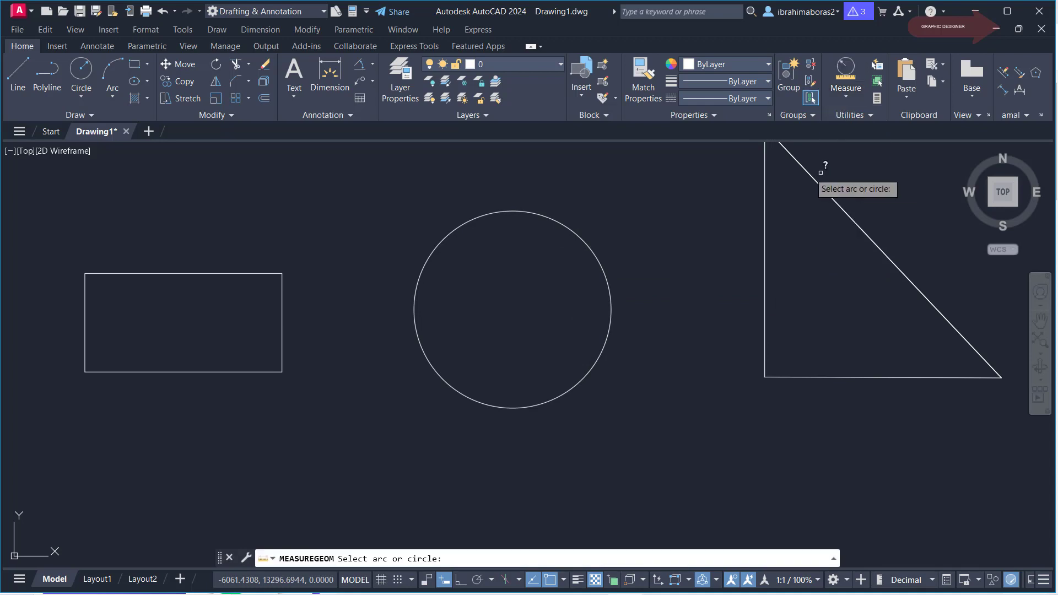
pyautogui.click(597, 258)
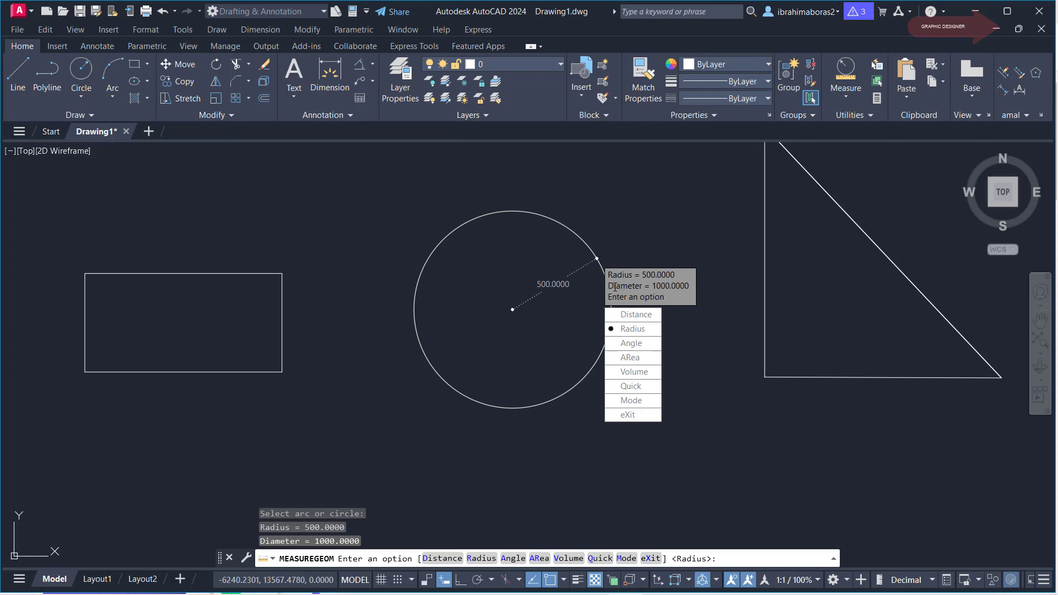
pyautogui.rightClick(725, 329)
pyautogui.click(756, 351)
pyautogui.scroll(-2, 584, 210)
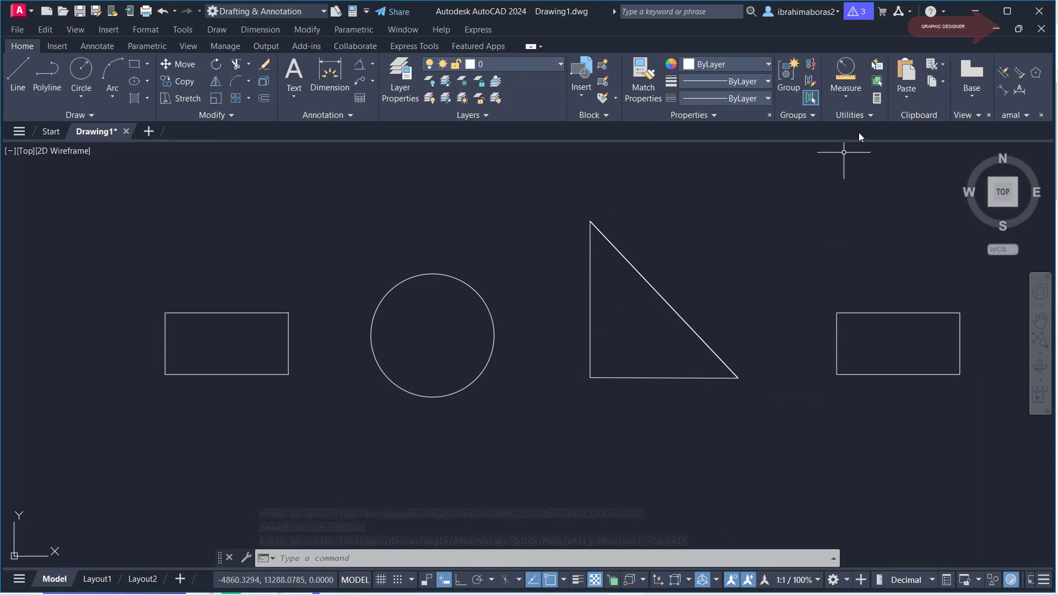
# - Measure the angle between the triangle's hypotenuse and its bottom edge
pyautogui.click(845, 97)
pyautogui.click(851, 176)
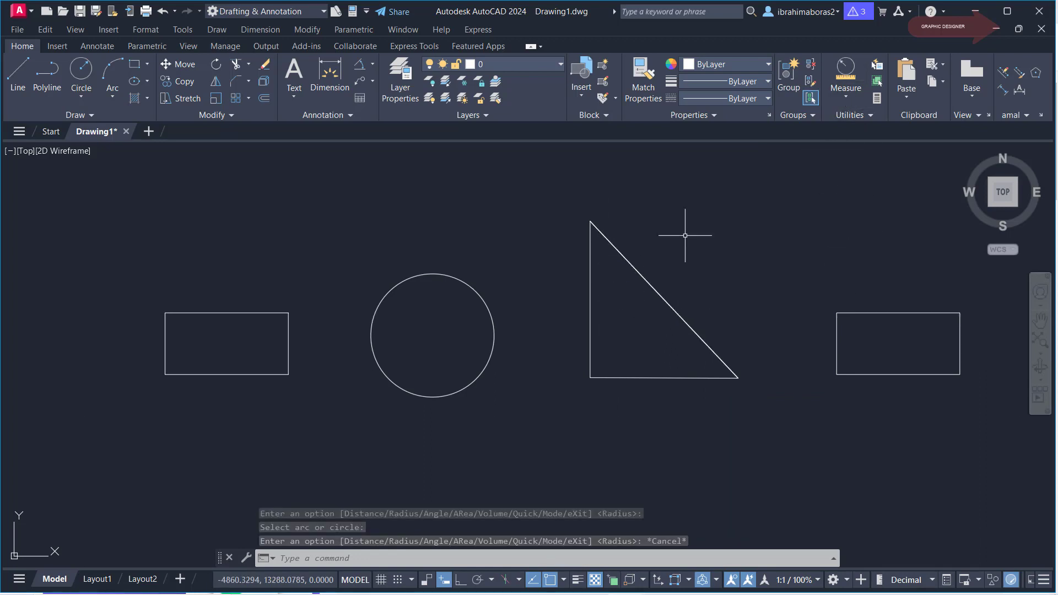
pyautogui.click(851, 98)
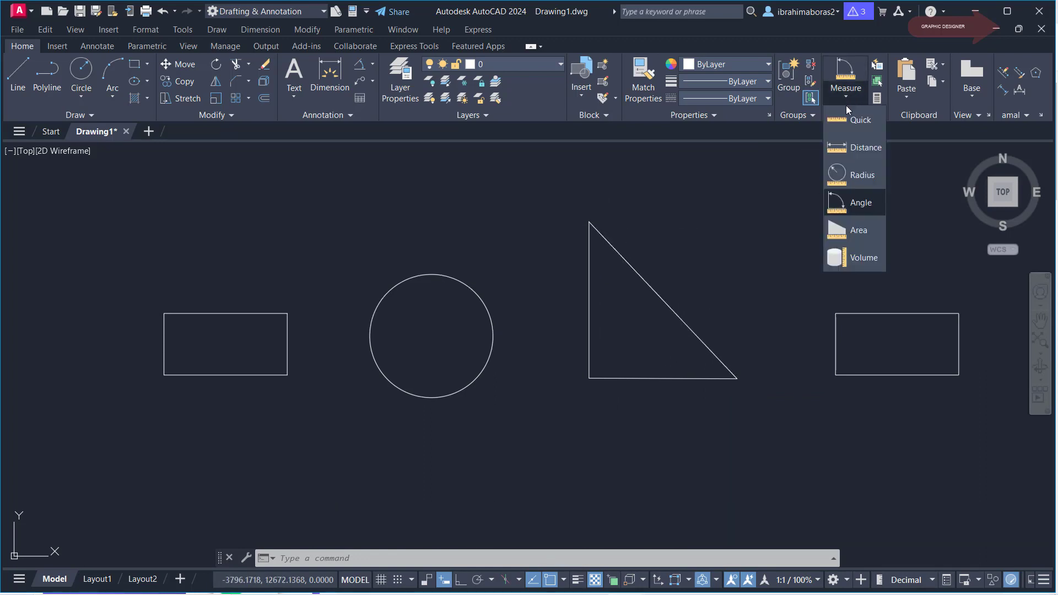
pyautogui.click(859, 205)
pyautogui.click(684, 323)
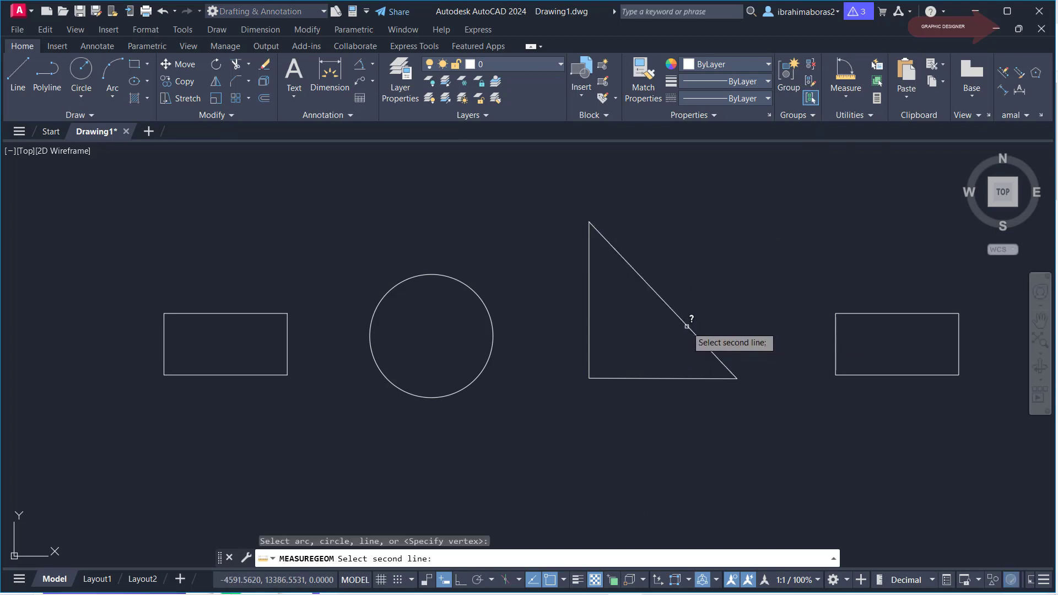
pyautogui.click(664, 378)
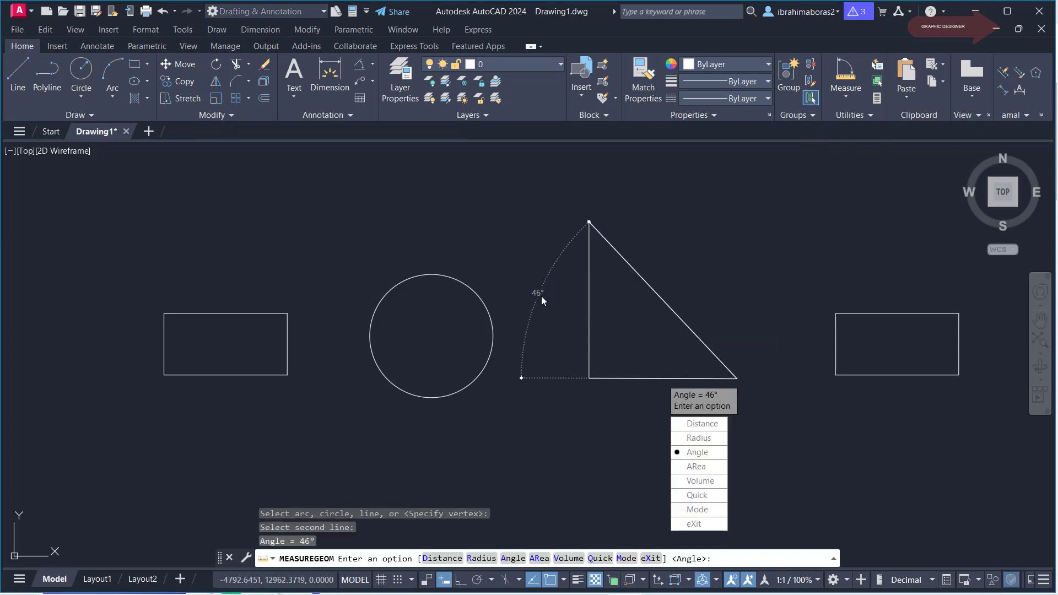
pyautogui.press('Escape')
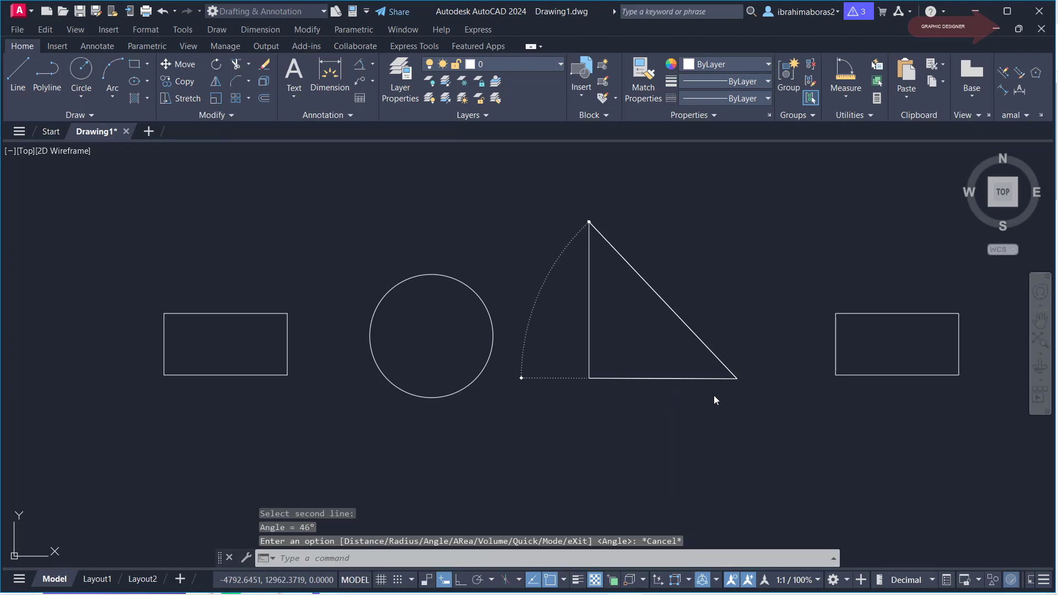
# - Measure the 43° angle between the triangle's hypotenuse and vertical side
pyautogui.rightClick(707, 397)
pyautogui.click(760, 149)
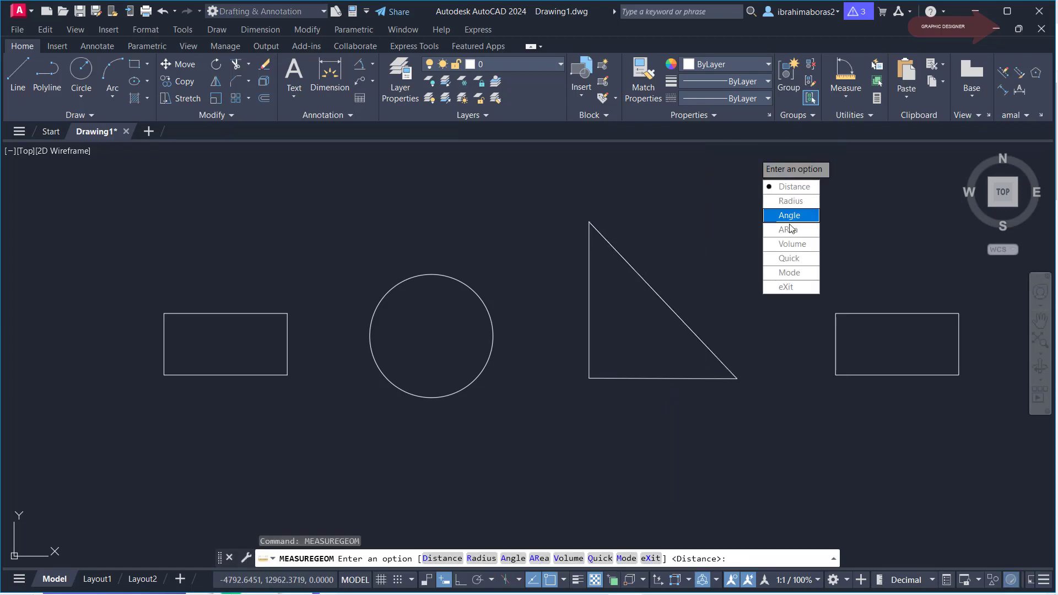
pyautogui.click(789, 215)
pyautogui.click(619, 252)
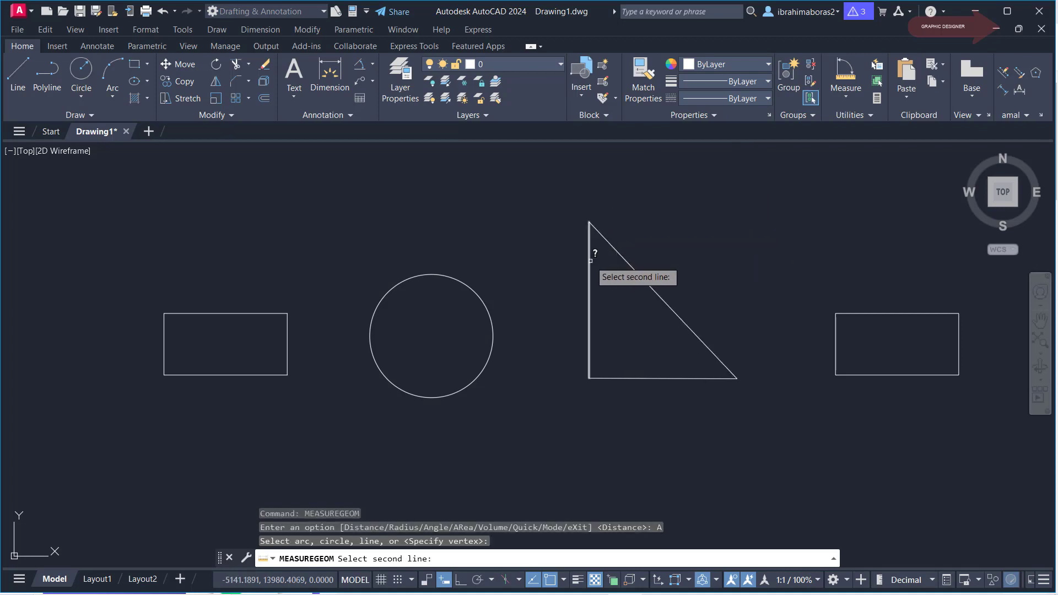
pyautogui.click(588, 283)
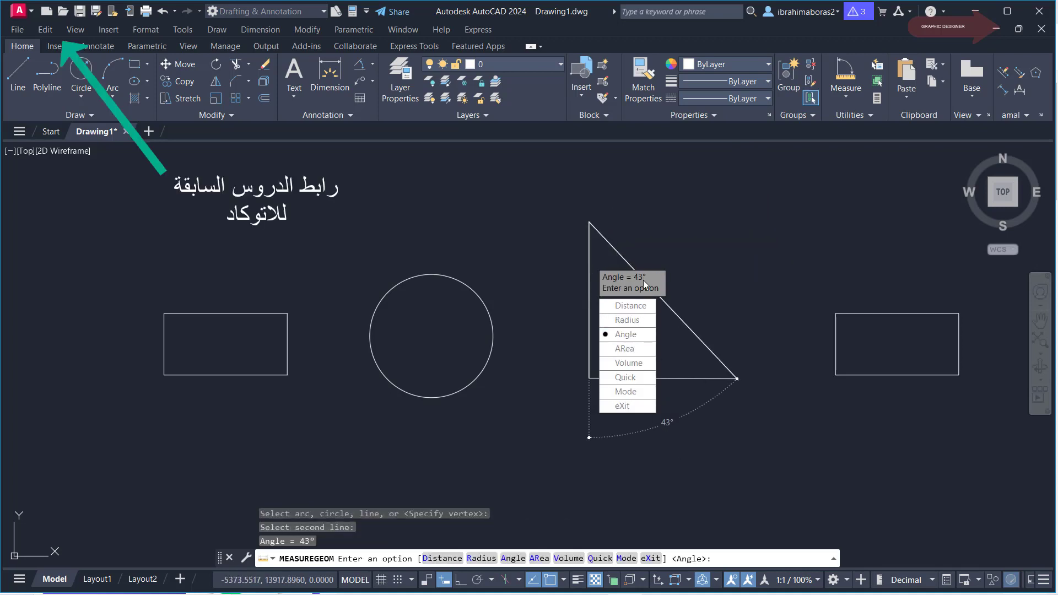
pyautogui.press('Escape')
# - Measure the 90° angle between the triangle's bottom edge and vertical edge
pyautogui.rightClick(634, 350)
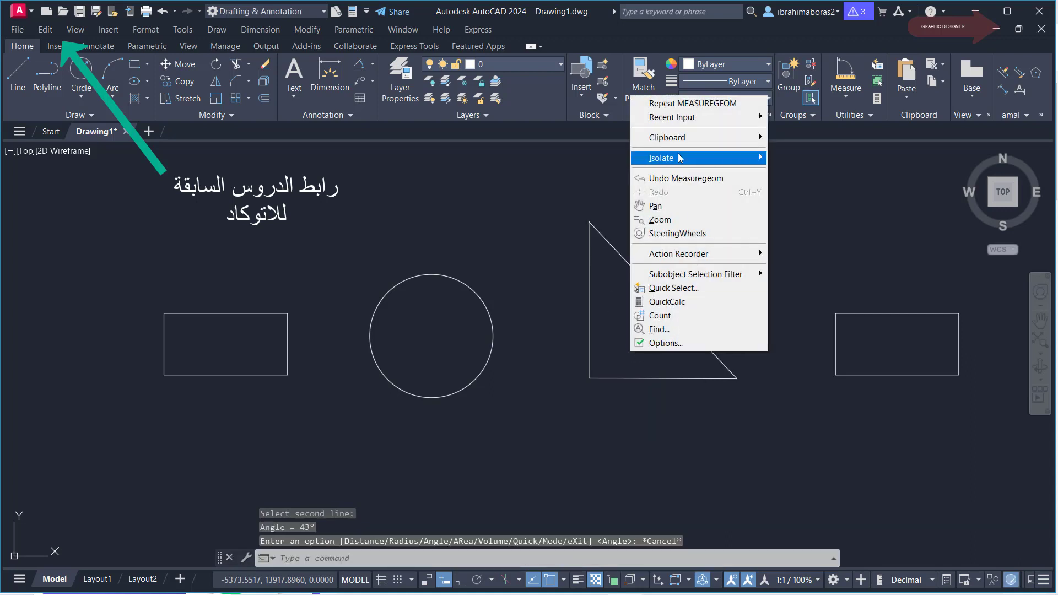
pyautogui.click(672, 99)
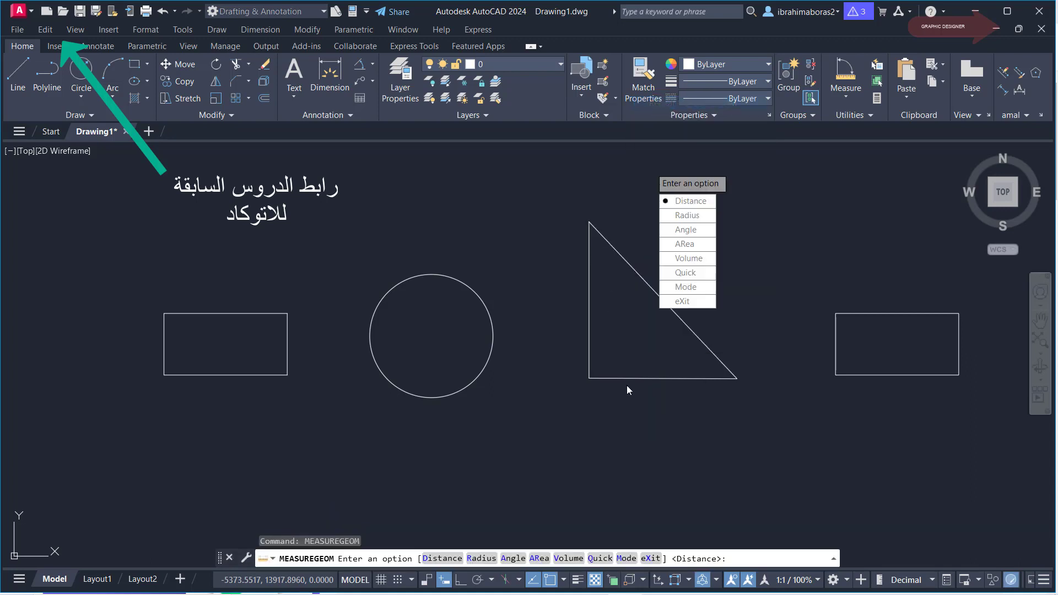
pyautogui.click(689, 230)
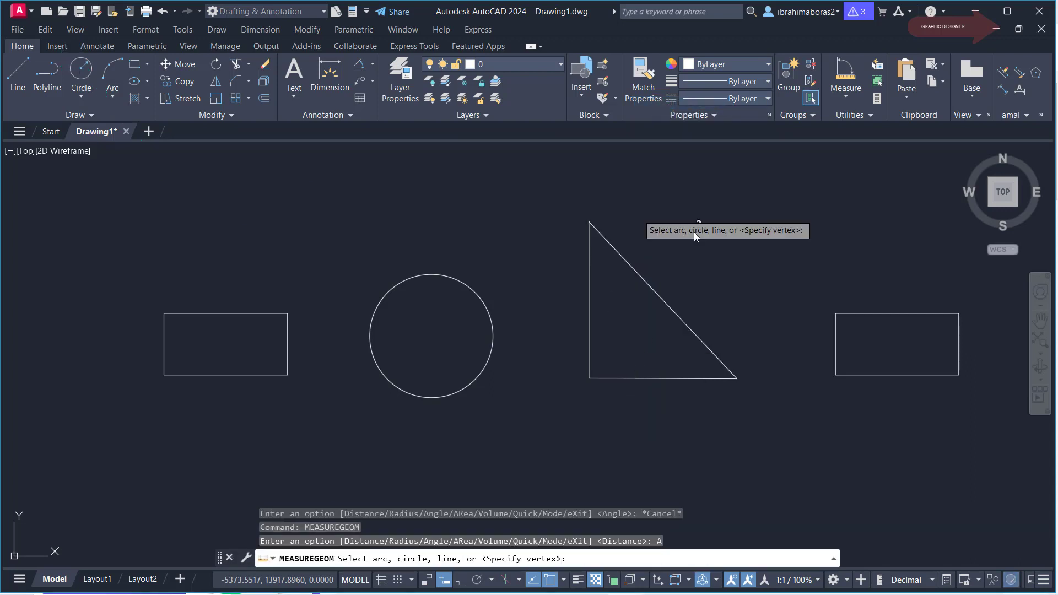
pyautogui.click(619, 376)
pyautogui.click(589, 303)
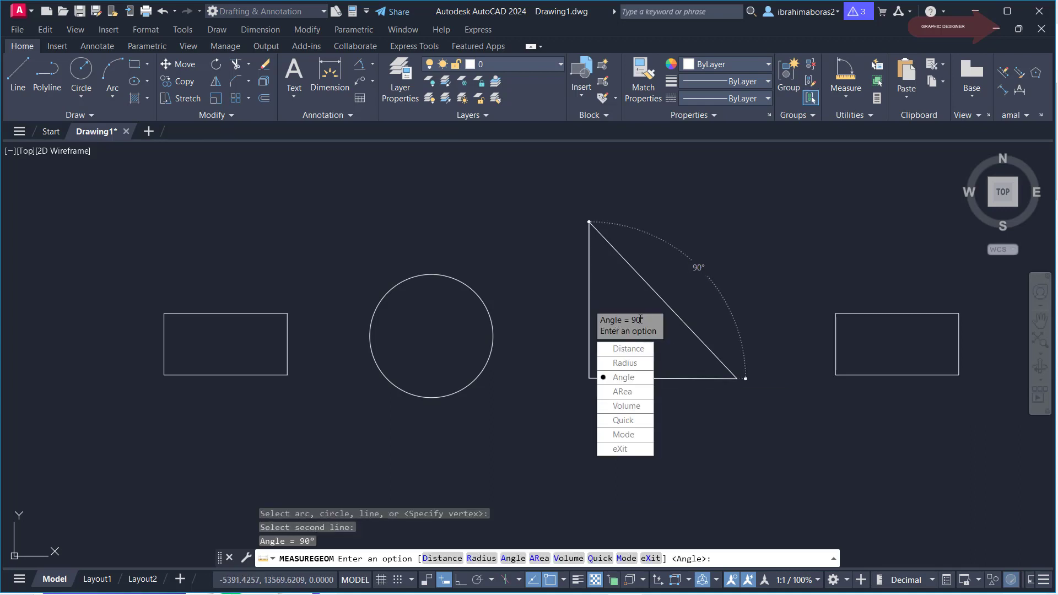
pyautogui.press('Escape')
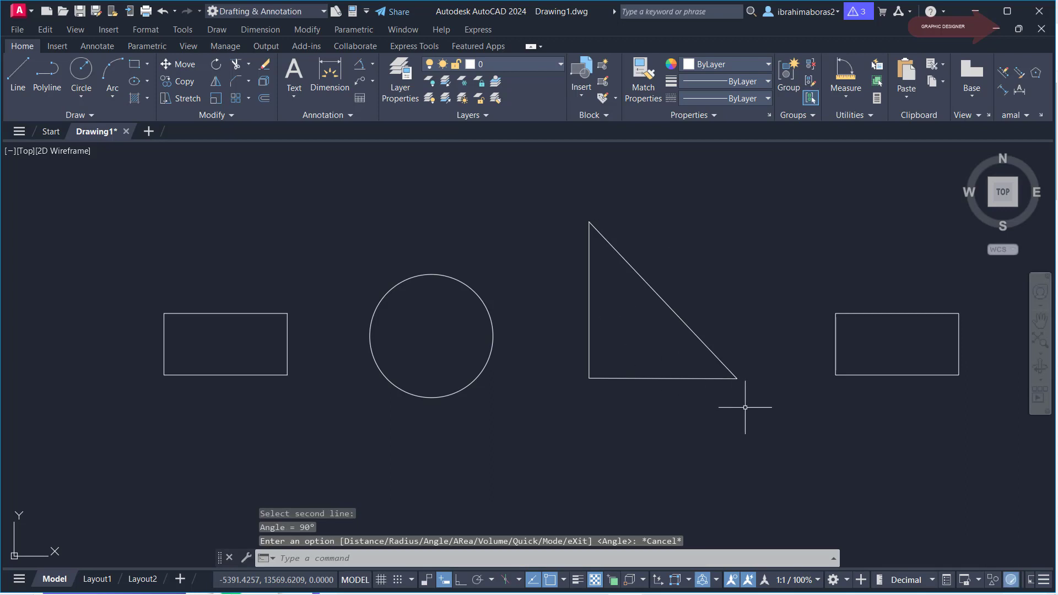
# - Pan the view back to the rectangle and start an area measurement
pyautogui.scroll(2, 808, 399)
pyautogui.moveTo(807, 399); pyautogui.dragTo(609, 396, button='middle')
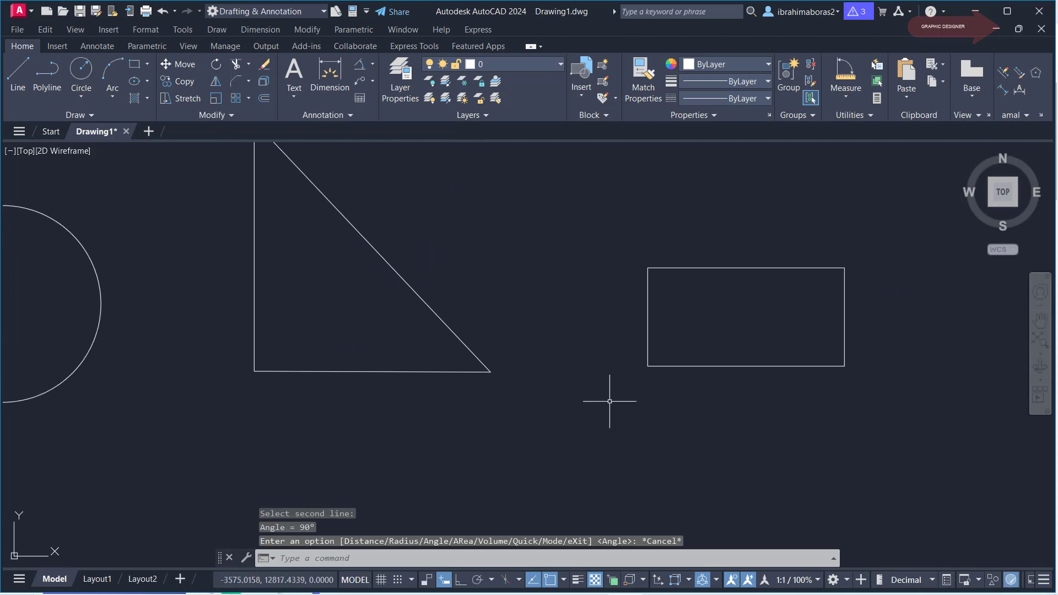
pyautogui.scroll(-2, 609, 396)
pyautogui.moveTo(770, 378); pyautogui.dragTo(722, 380, button='middle')
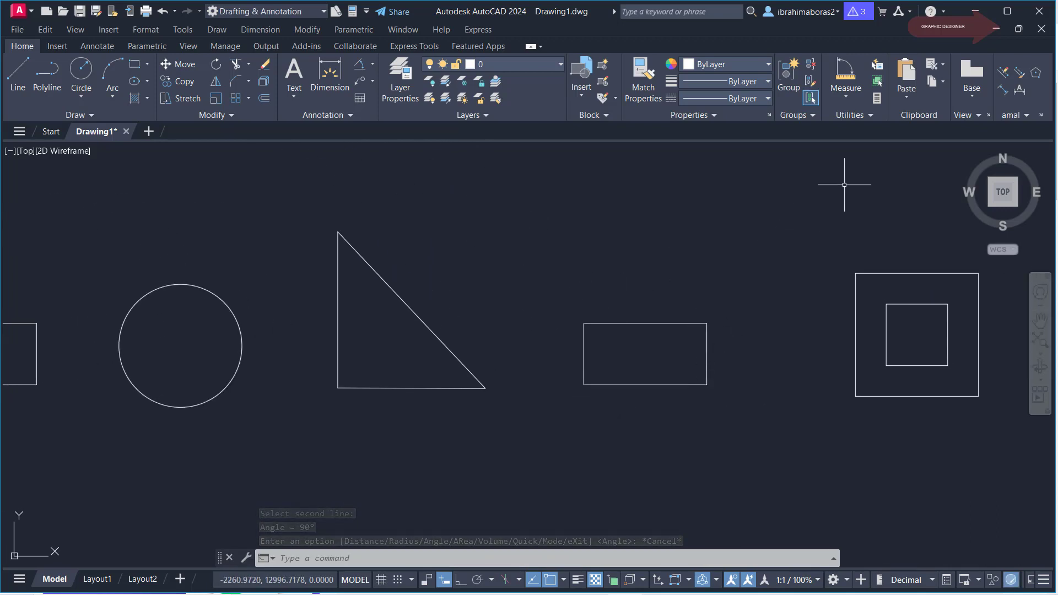
pyautogui.click(860, 100)
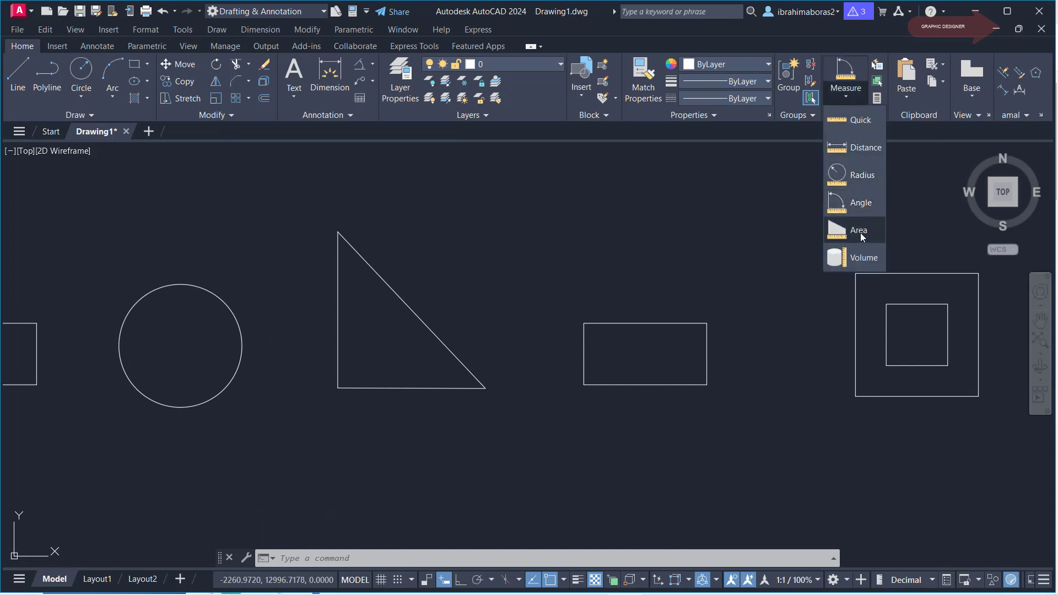
pyautogui.click(861, 231)
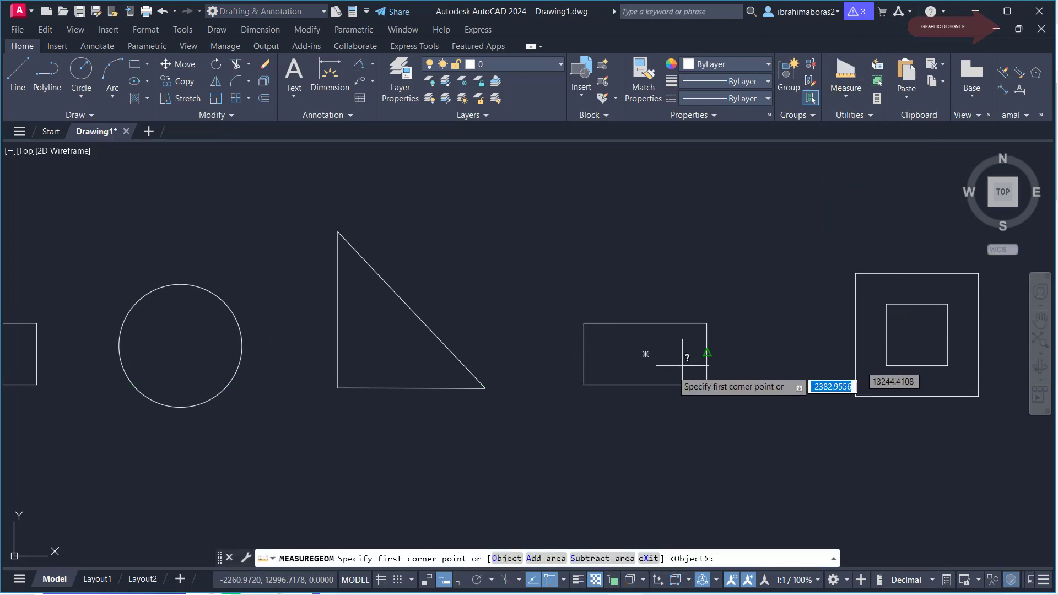
# - Pick the rectangle's four corners to get Area 500000 and Perimeter 3000
pyautogui.scroll(3, 682, 365)
pyautogui.moveTo(761, 352); pyautogui.dragTo(722, 355, button='middle')
pyautogui.click(773, 232)
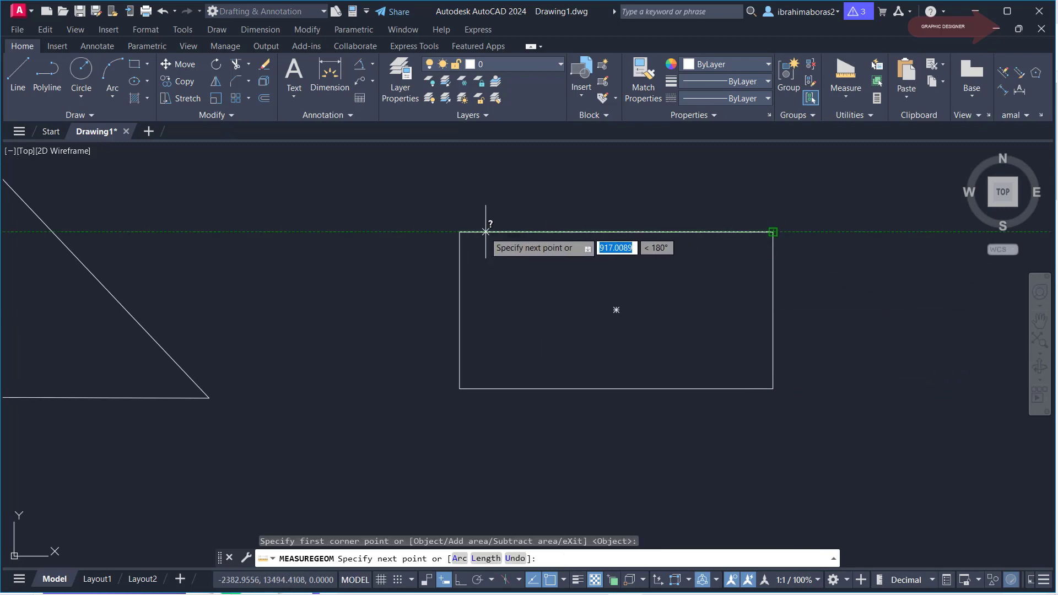
pyautogui.click(459, 231)
pyautogui.click(459, 388)
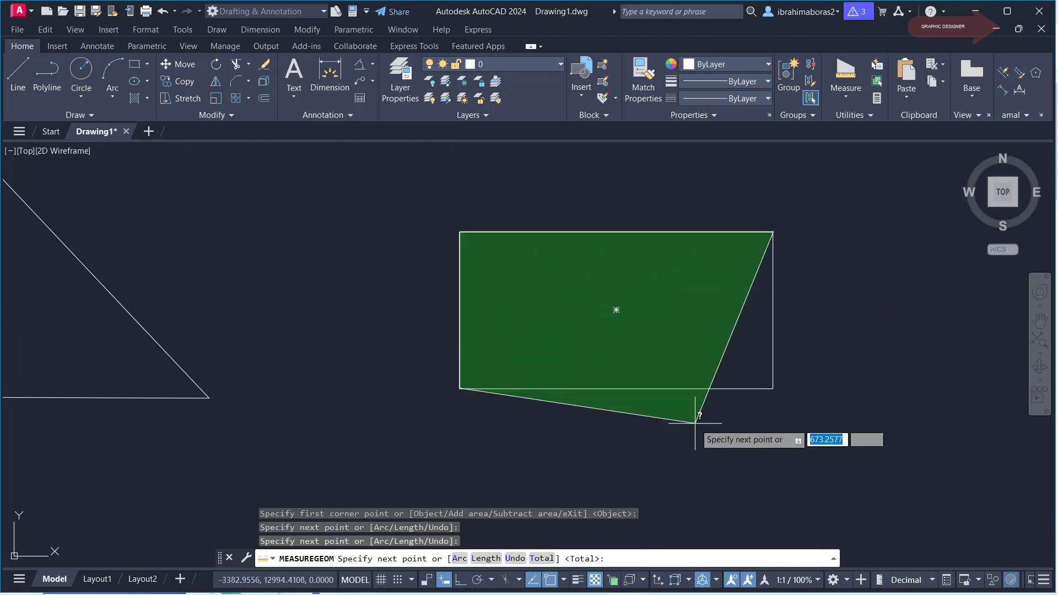
pyautogui.click(773, 388)
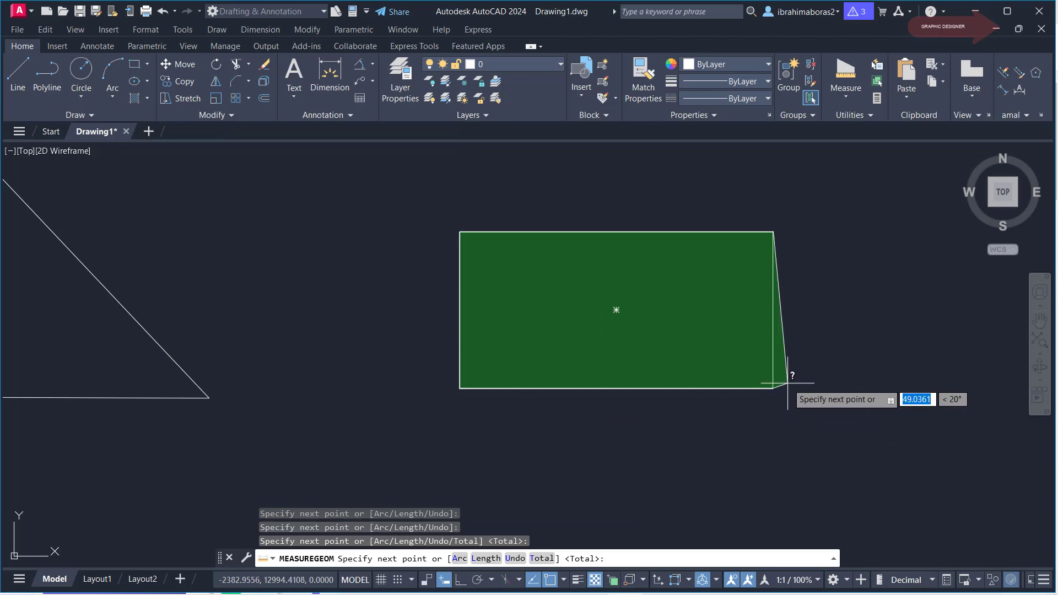
pyautogui.rightClick(787, 382)
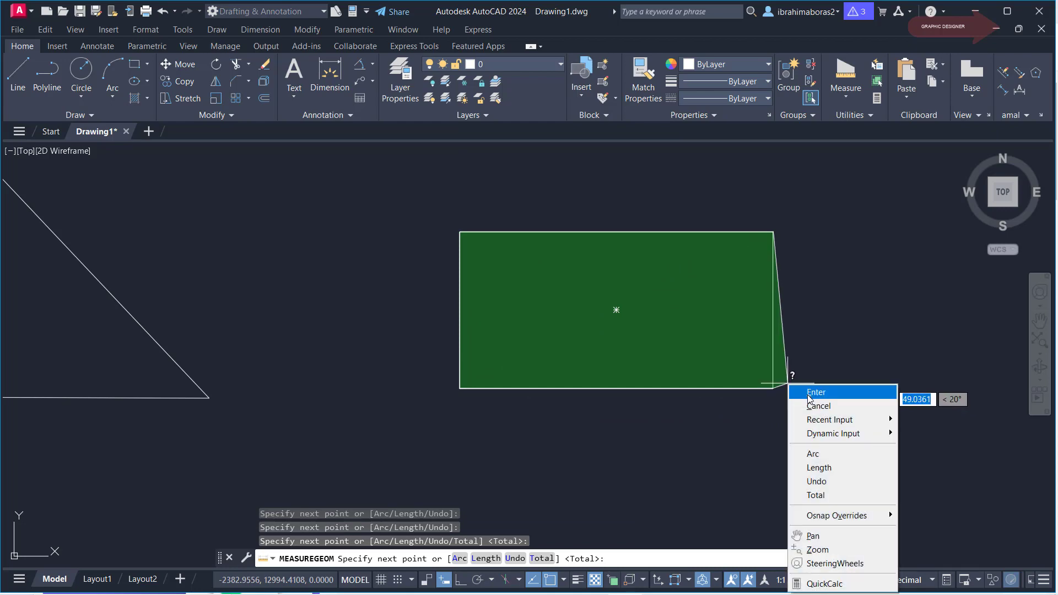
pyautogui.click(808, 393)
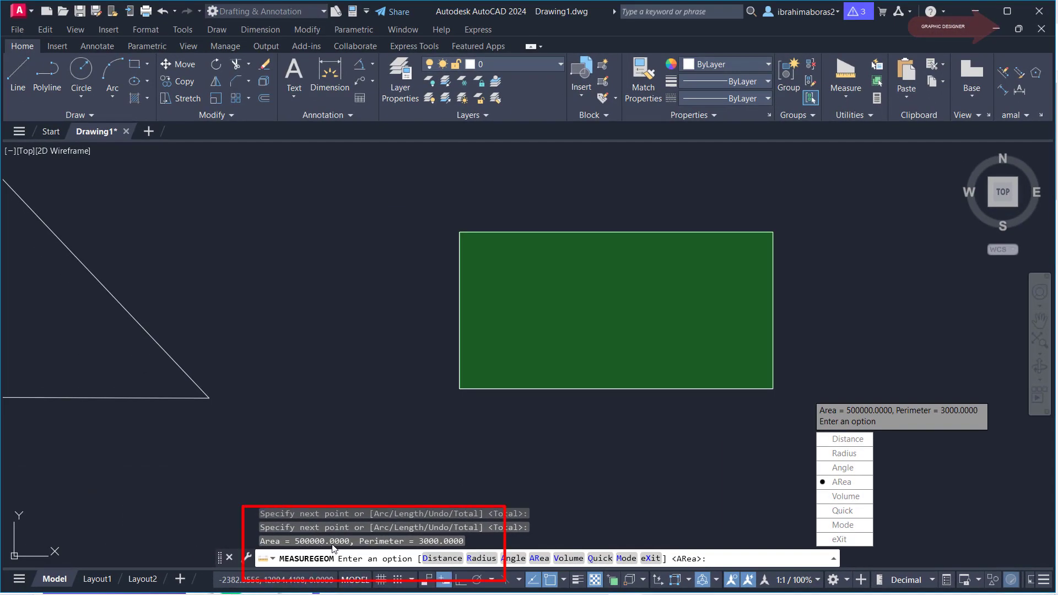
pyautogui.press('Escape')
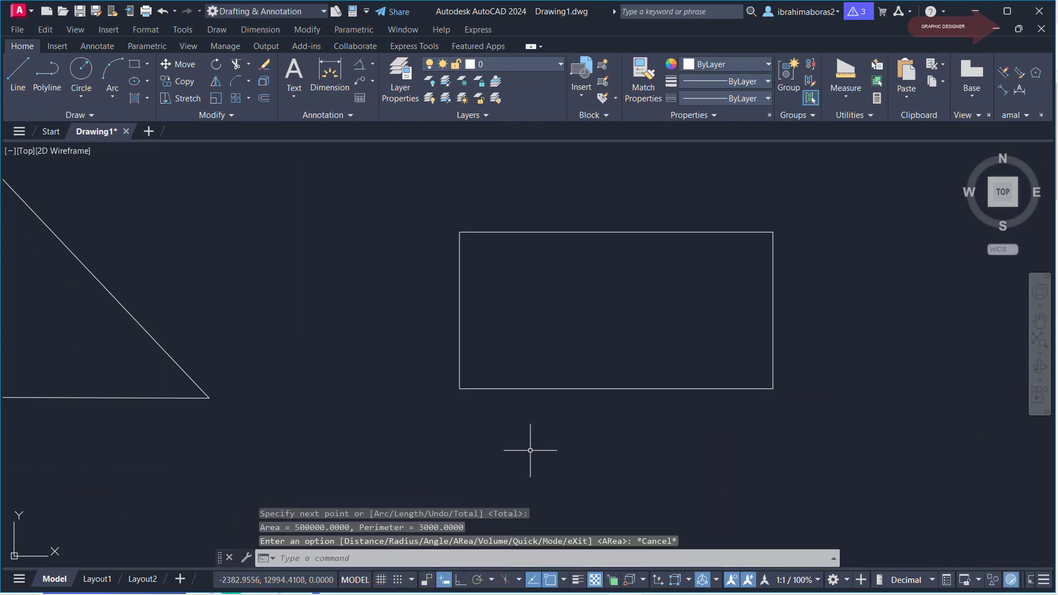
# - Pan and zoom the view in on the square with the smaller square inside
pyautogui.scroll(-2, 537, 371)
pyautogui.scroll(-2, 707, 397)
pyautogui.scroll(-2, 707, 398)
pyautogui.moveTo(740, 390); pyautogui.dragTo(612, 378, button='middle')
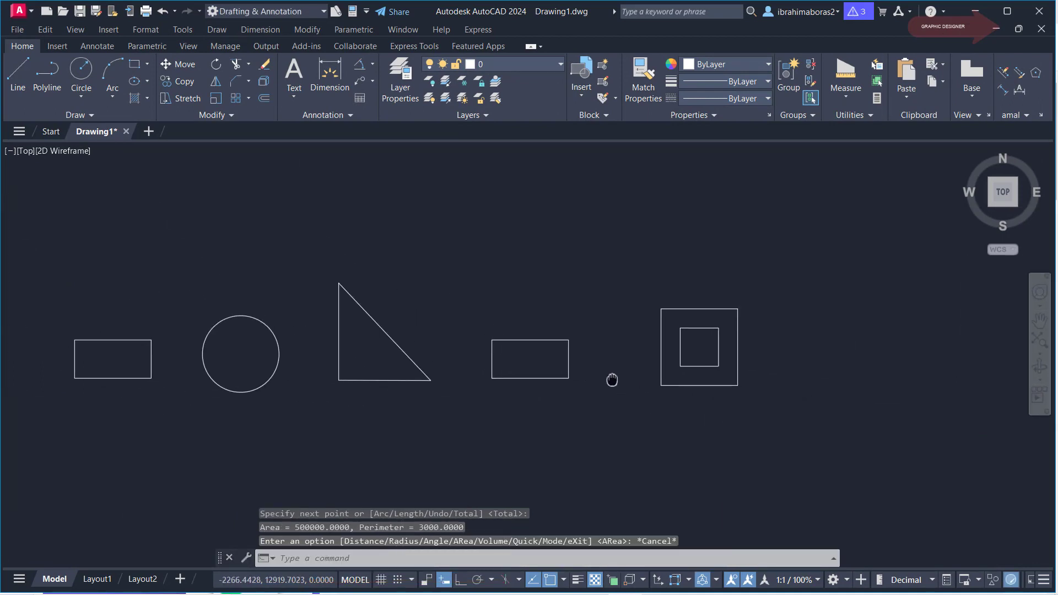
pyautogui.moveTo(705, 353); pyautogui.dragTo(608, 340, button='middle')
pyautogui.scroll(2, 641, 369)
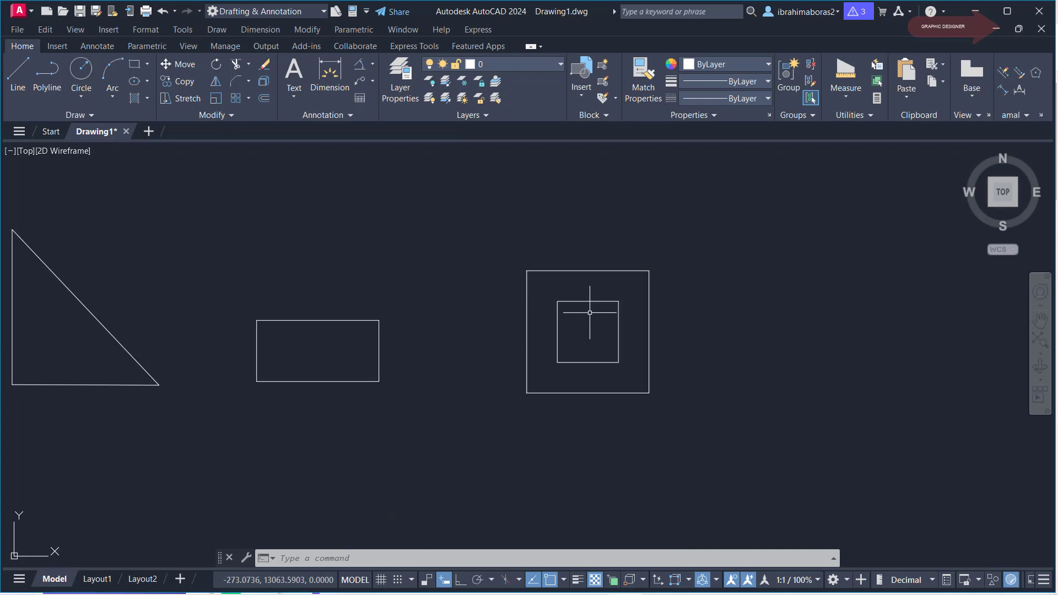
pyautogui.scroll(2, 664, 324)
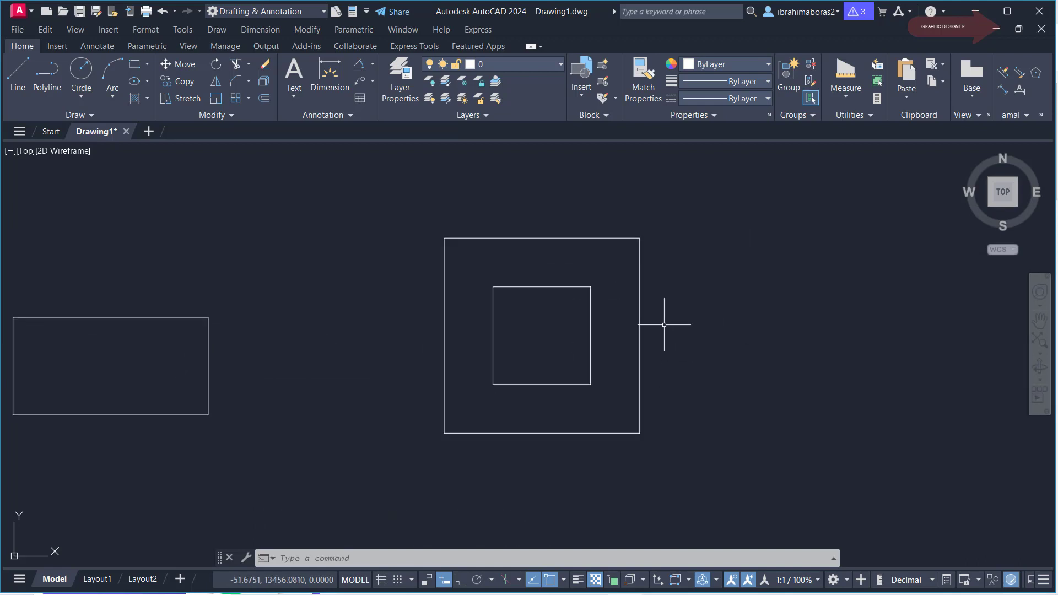
# - Trace the outer square's four corners in an area measurement, then restart it
pyautogui.click(846, 97)
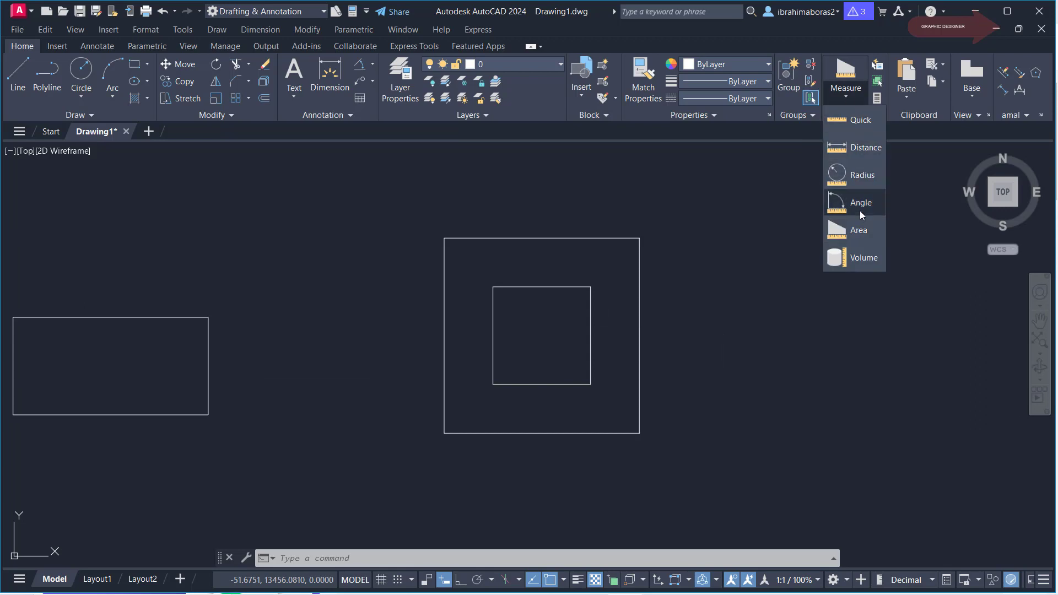
pyautogui.click(843, 230)
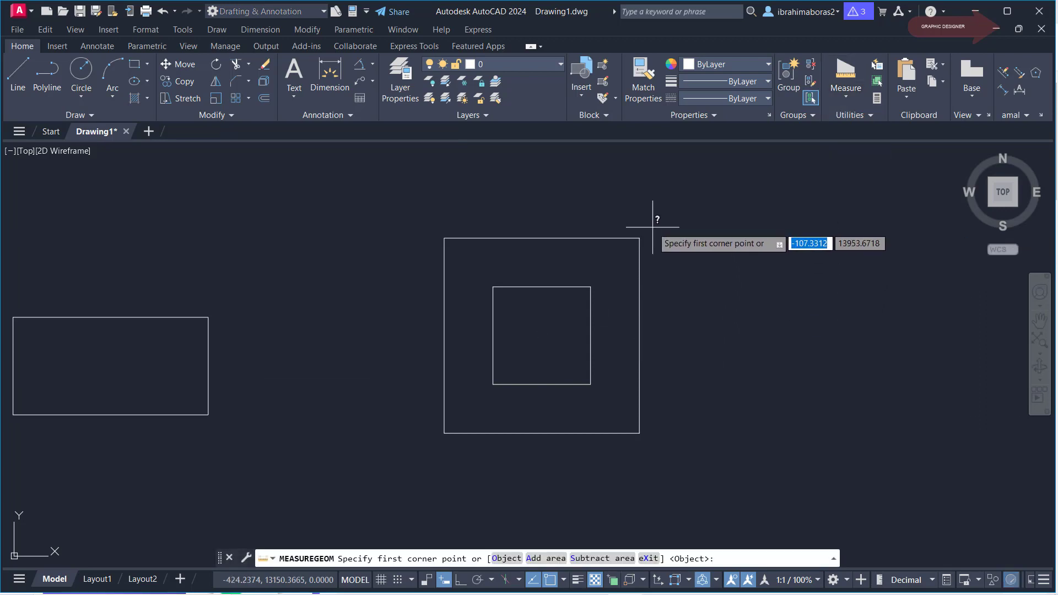
pyautogui.click(639, 238)
pyautogui.click(444, 238)
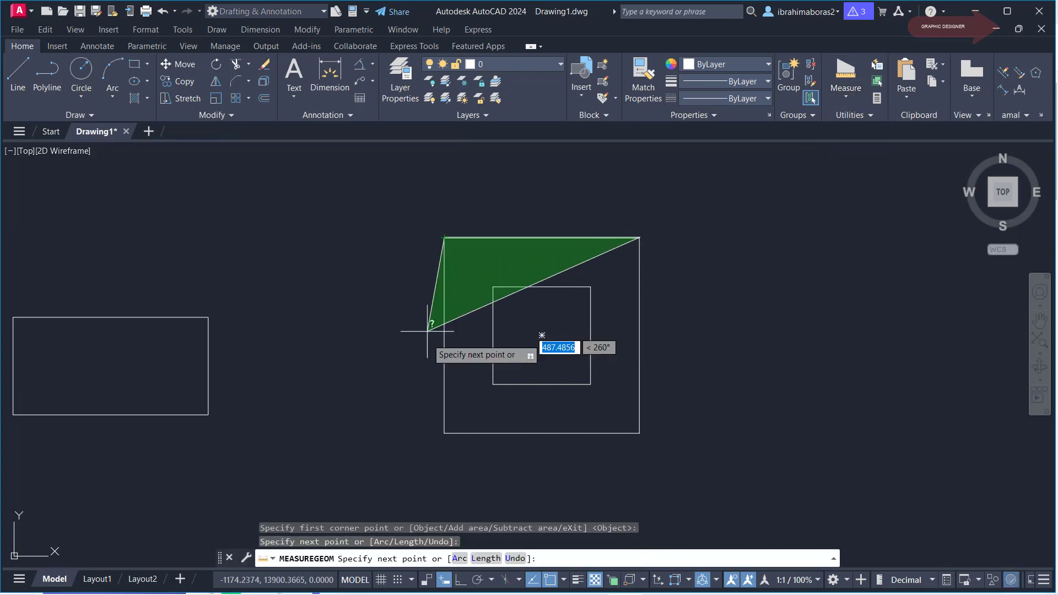
pyautogui.click(444, 433)
pyautogui.click(639, 433)
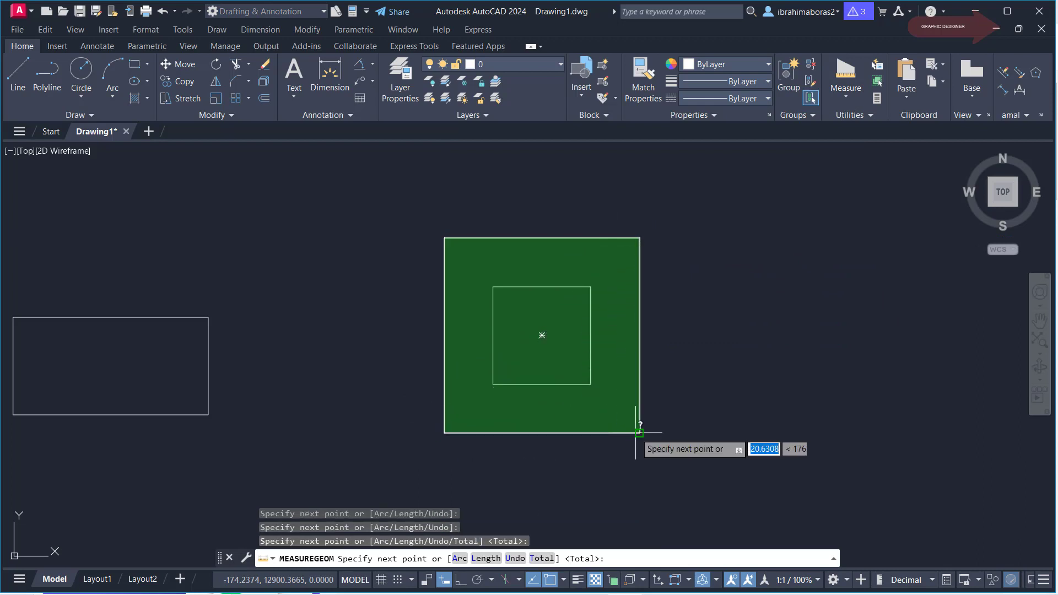
pyautogui.press('Return')
pyautogui.click(845, 74)
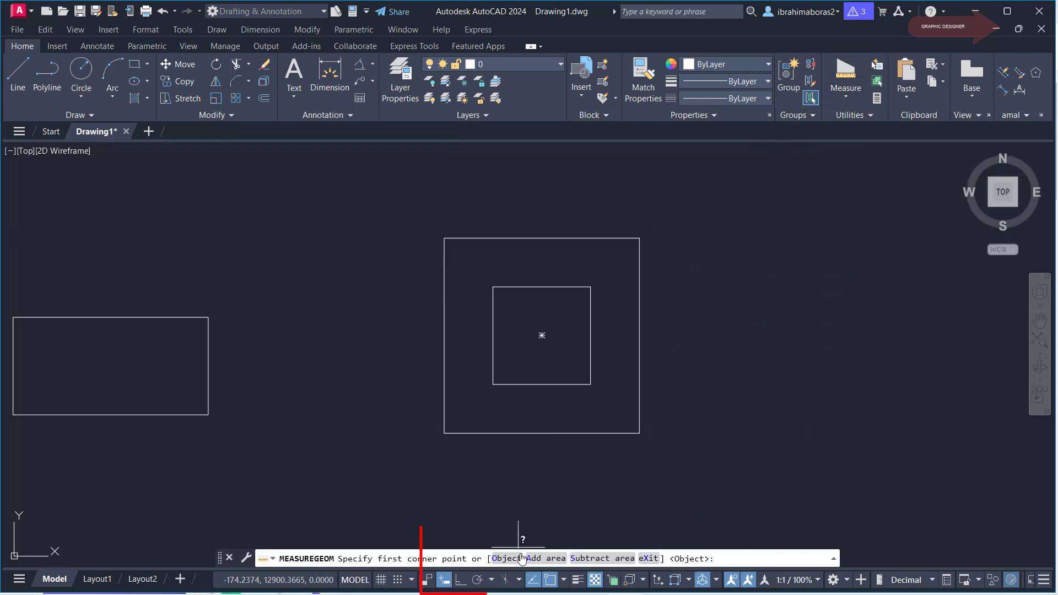
# - In Add area mode, add the outer square's area of 1000000
pyautogui.click(548, 558)
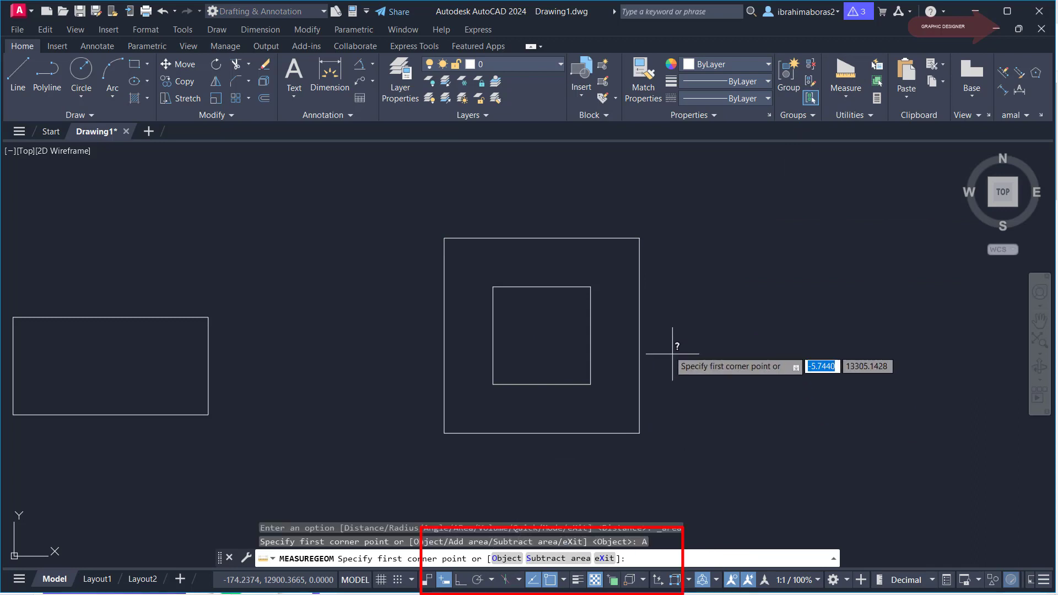
pyautogui.click(639, 238)
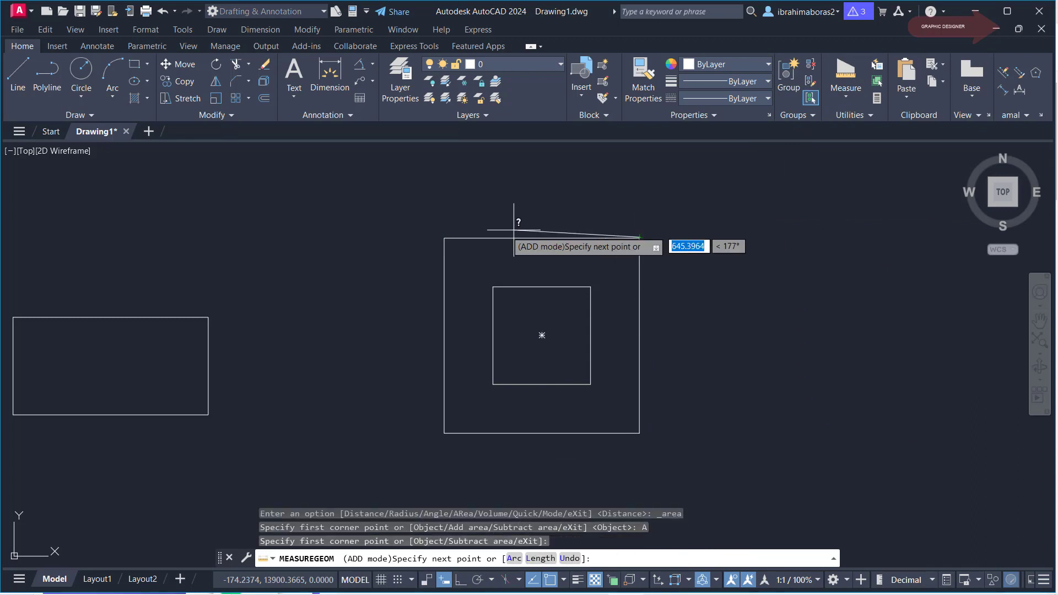
pyautogui.click(444, 238)
pyautogui.click(444, 433)
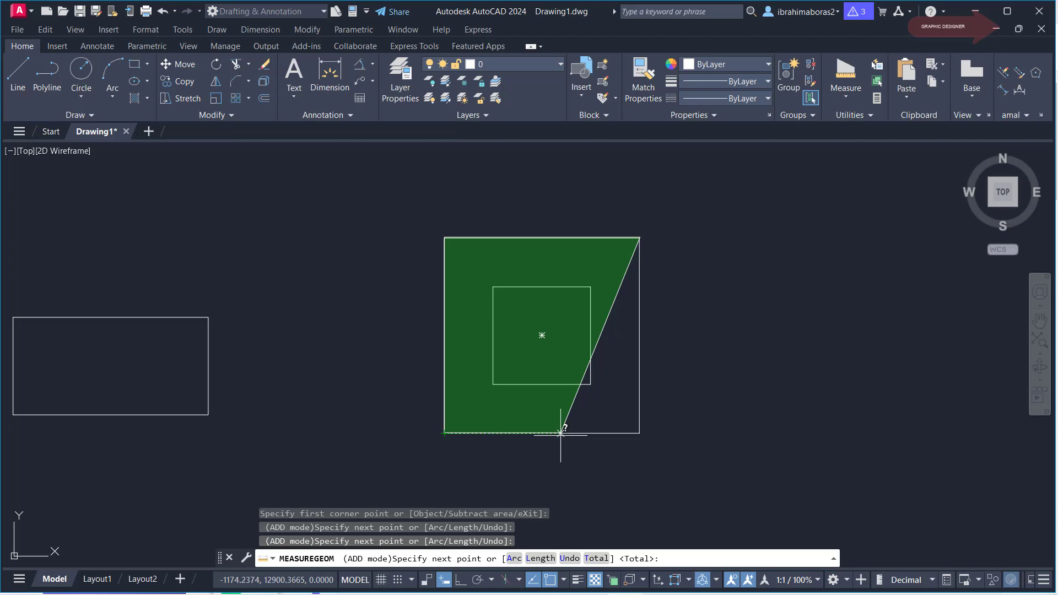
pyautogui.click(639, 433)
pyautogui.rightClick(659, 423)
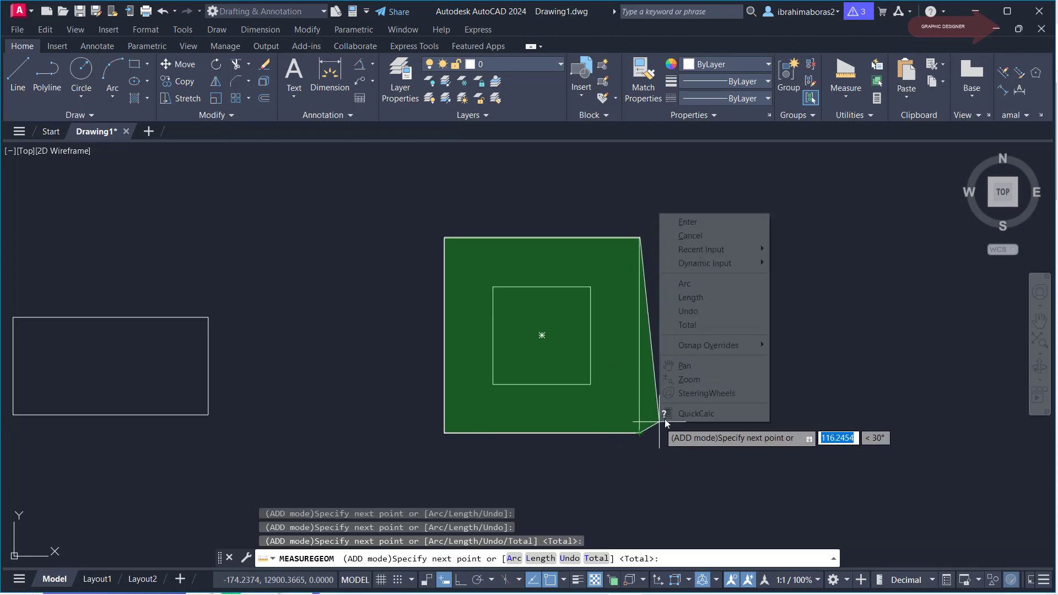
pyautogui.click(709, 222)
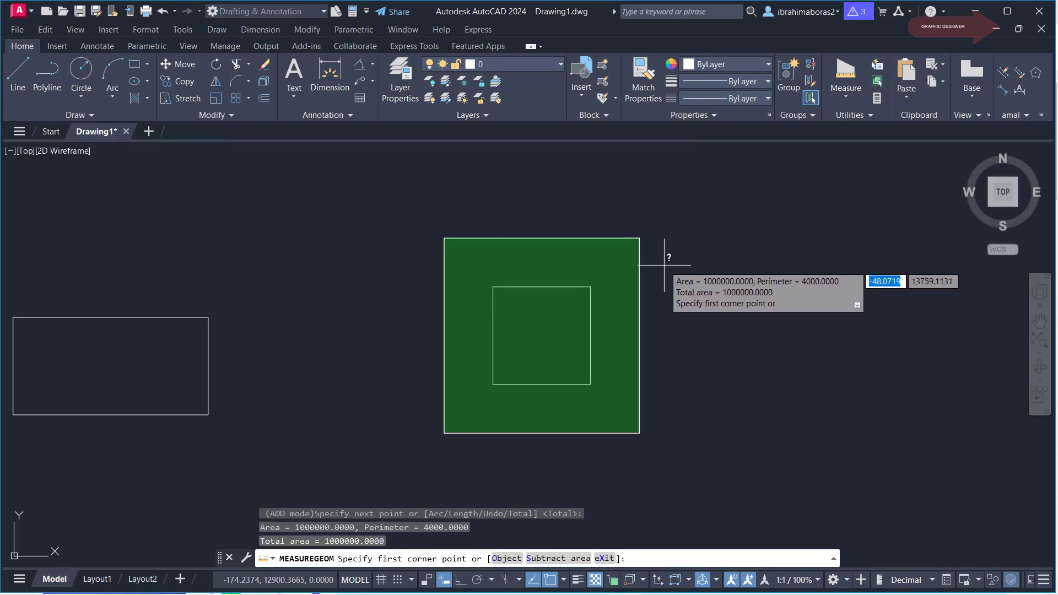
# - Add the inner square's 250000 for a running total of 1250000, then end
pyautogui.click(591, 287)
pyautogui.click(493, 286)
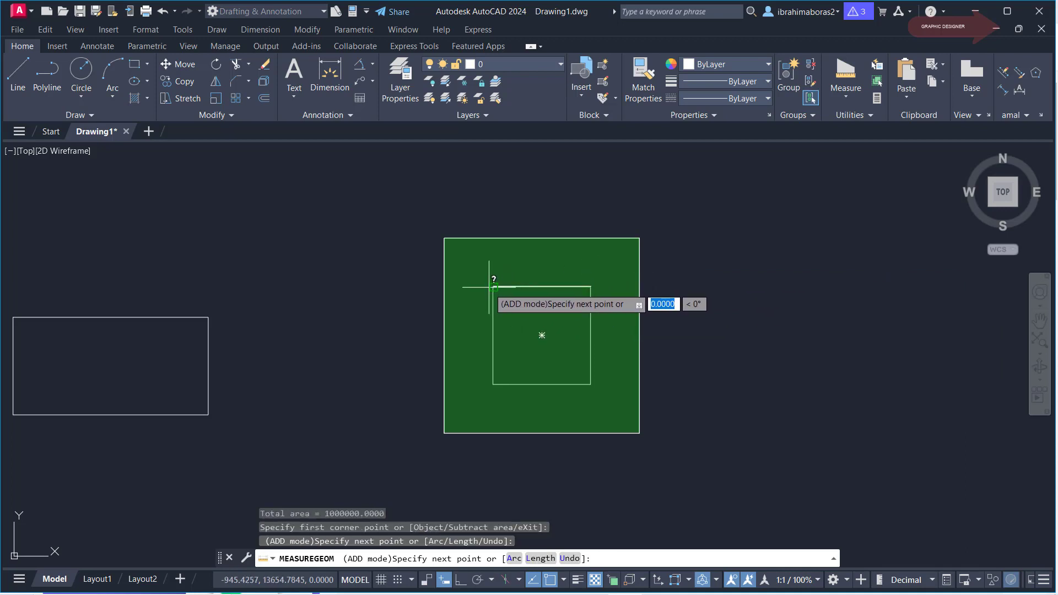
pyautogui.click(492, 384)
pyautogui.click(590, 384)
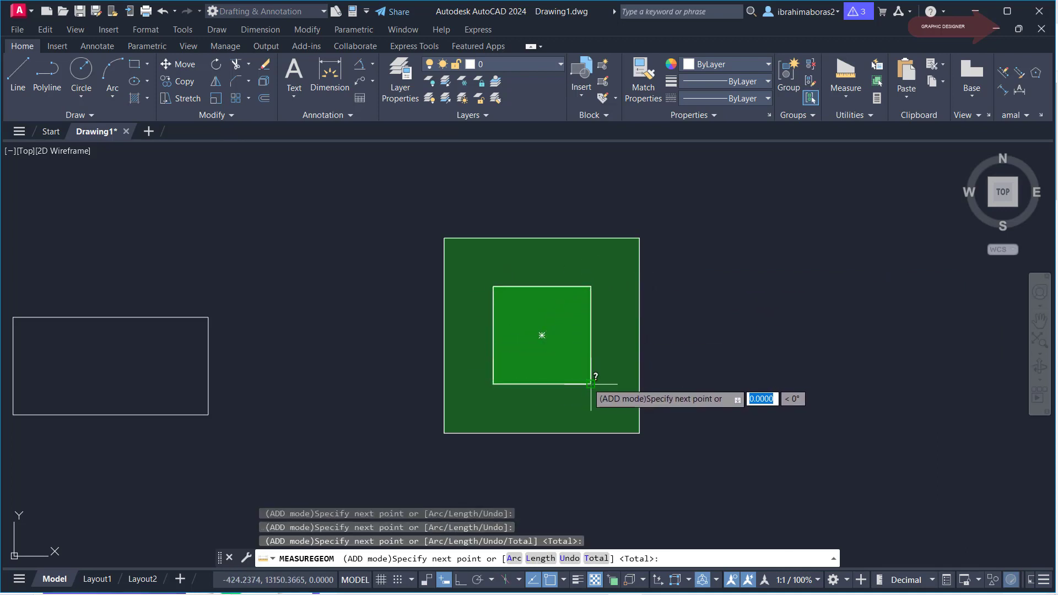
pyautogui.rightClick(590, 384)
pyautogui.click(617, 389)
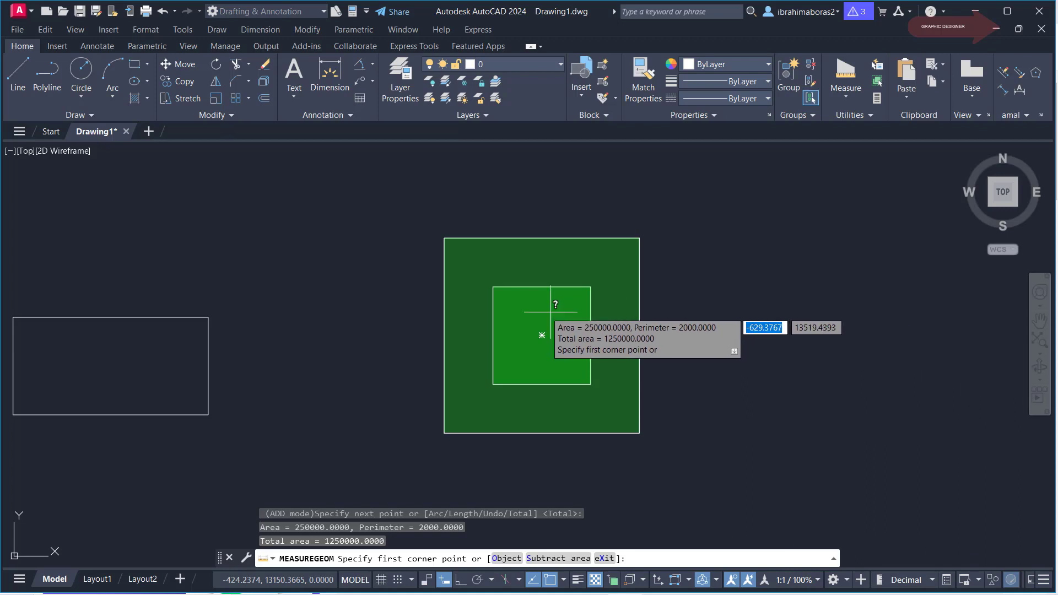
pyautogui.press('Escape')
pyautogui.press('Escape')
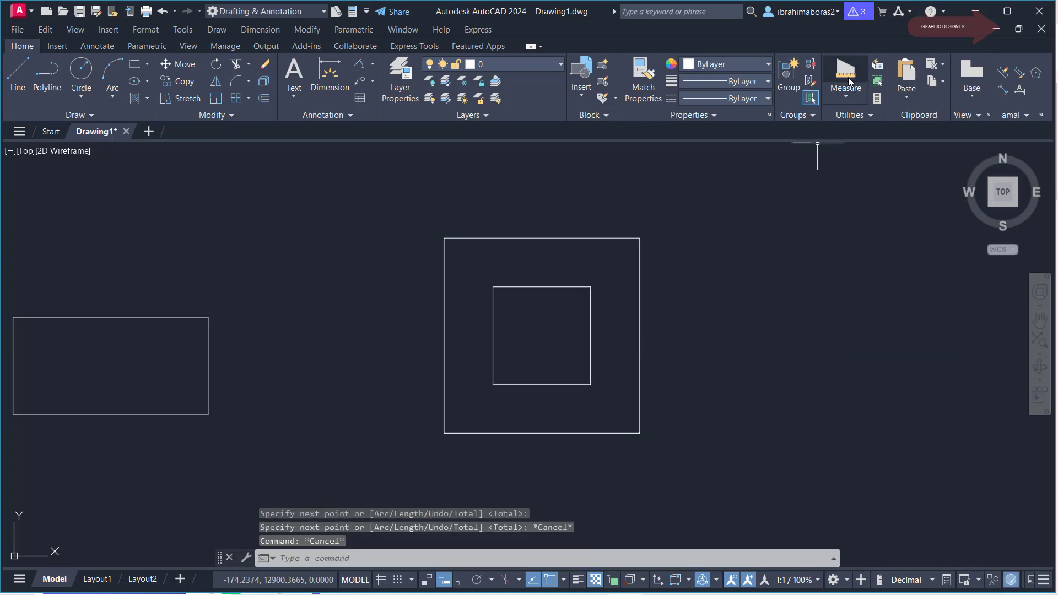
# - Start a Subtract area measurement and subtract the outer square's 1000000
pyautogui.click(847, 80)
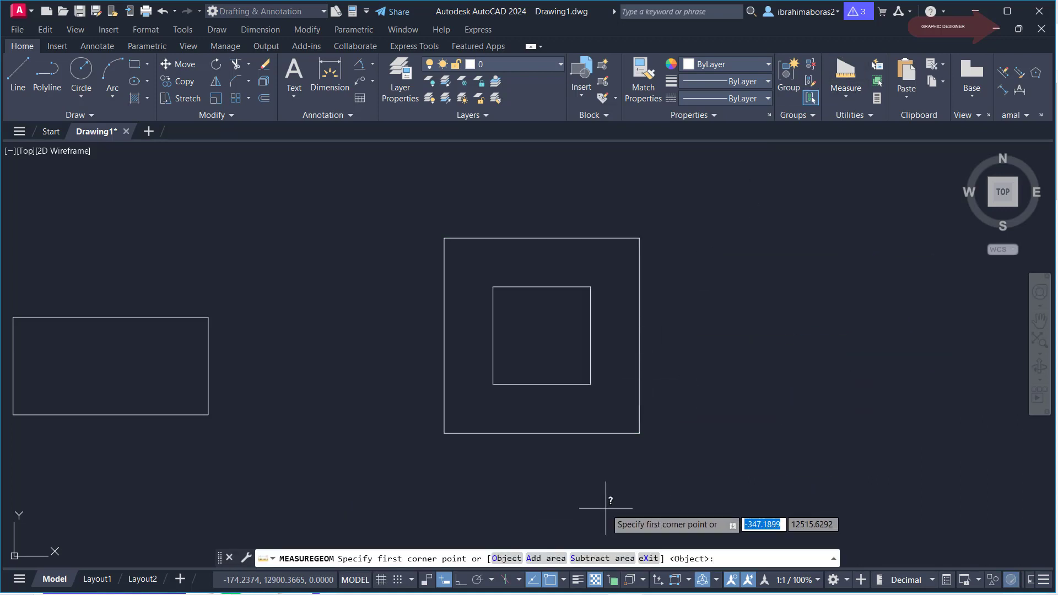
pyautogui.click(597, 562)
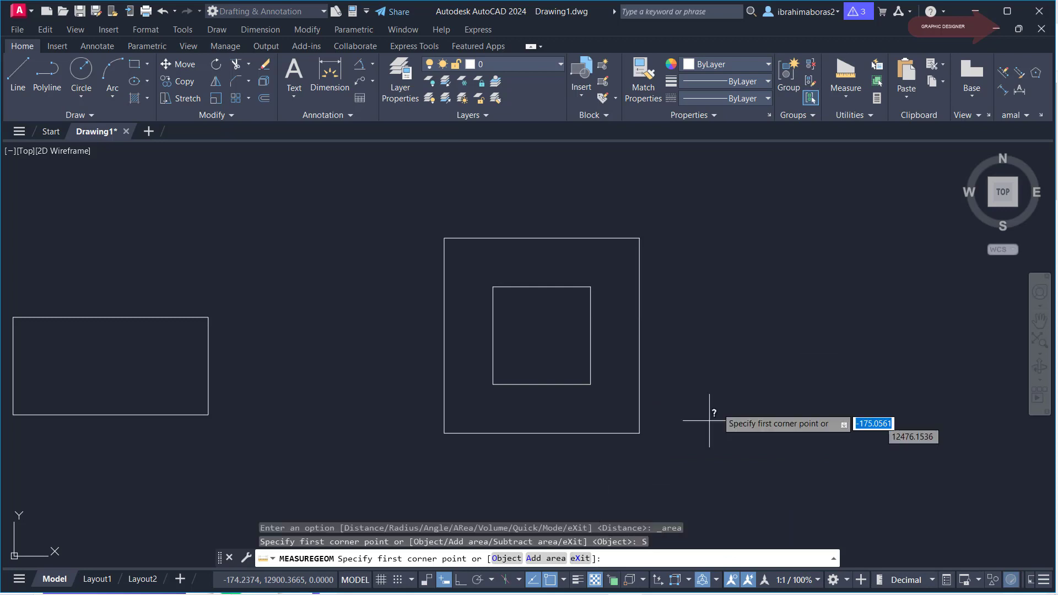
pyautogui.click(639, 238)
pyautogui.click(444, 238)
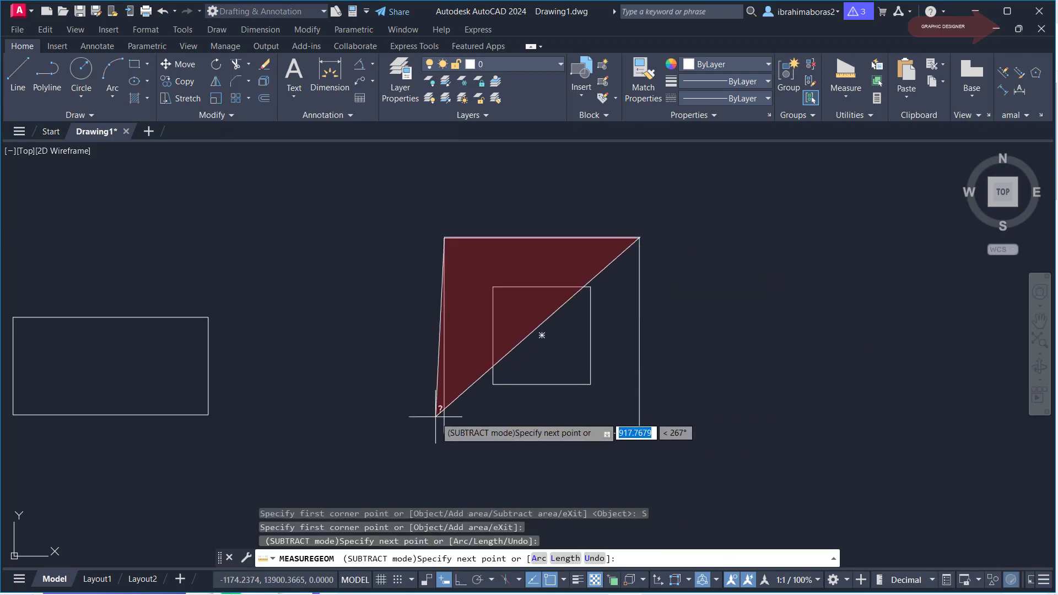
pyautogui.click(444, 433)
pyautogui.click(639, 433)
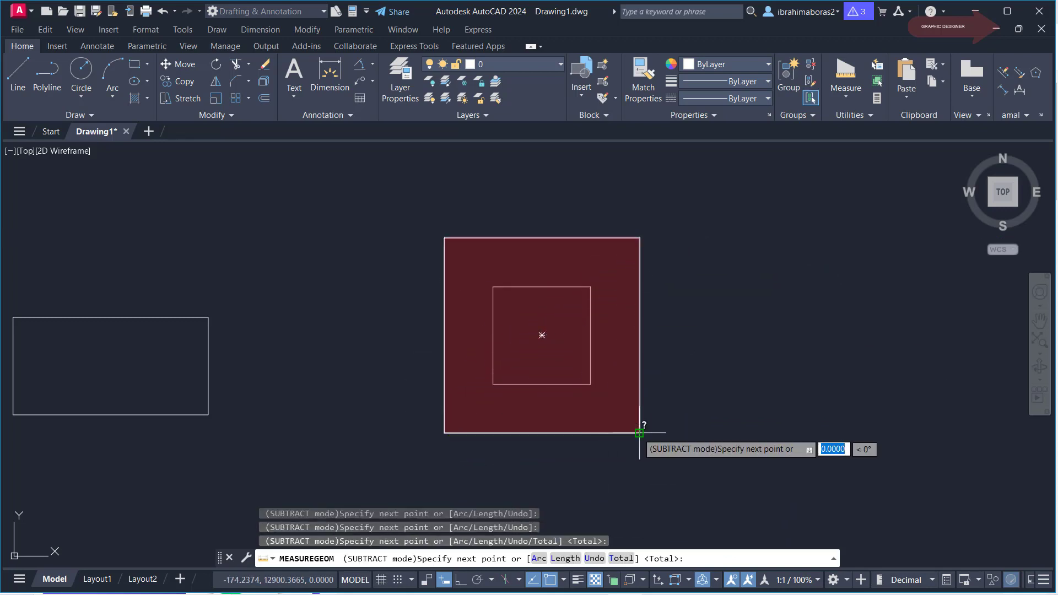
pyautogui.rightClick(651, 414)
pyautogui.click(681, 214)
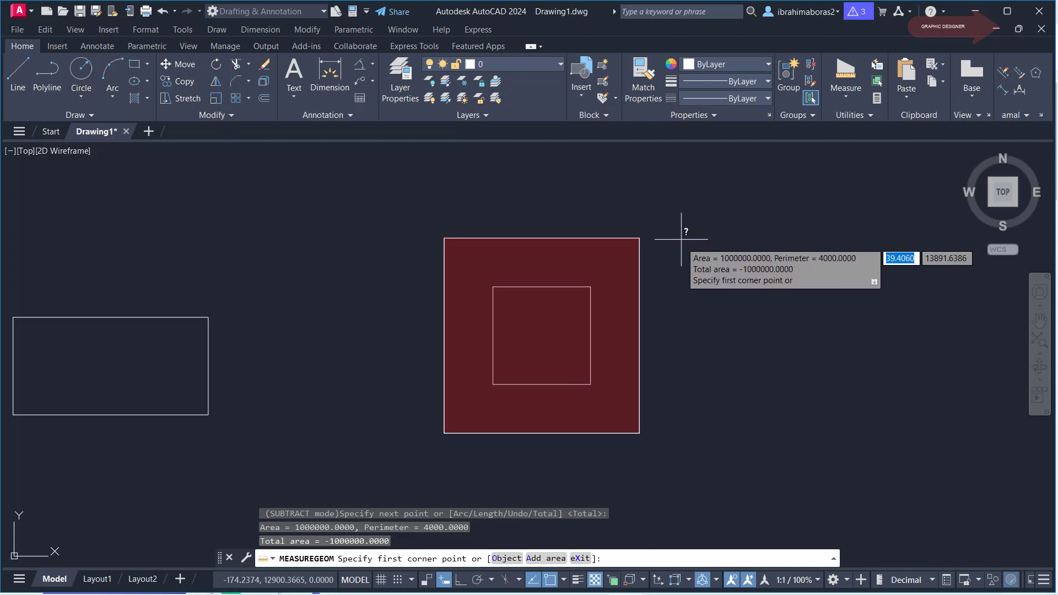
# - Subtract the inner square's 250000, bringing the total to -1250000
pyautogui.click(591, 287)
pyautogui.click(493, 287)
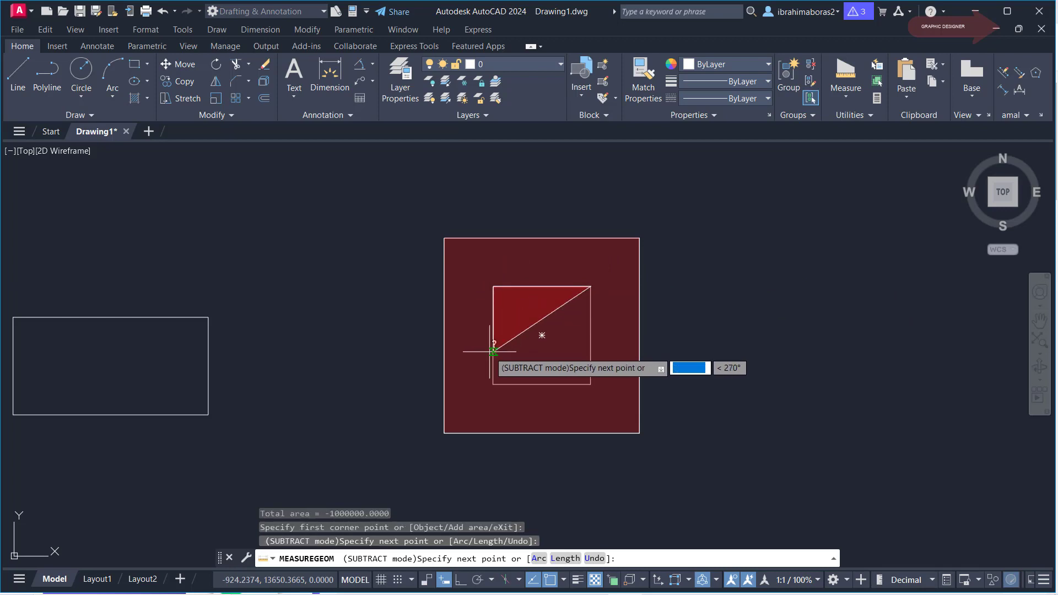
pyautogui.click(493, 384)
pyautogui.click(590, 384)
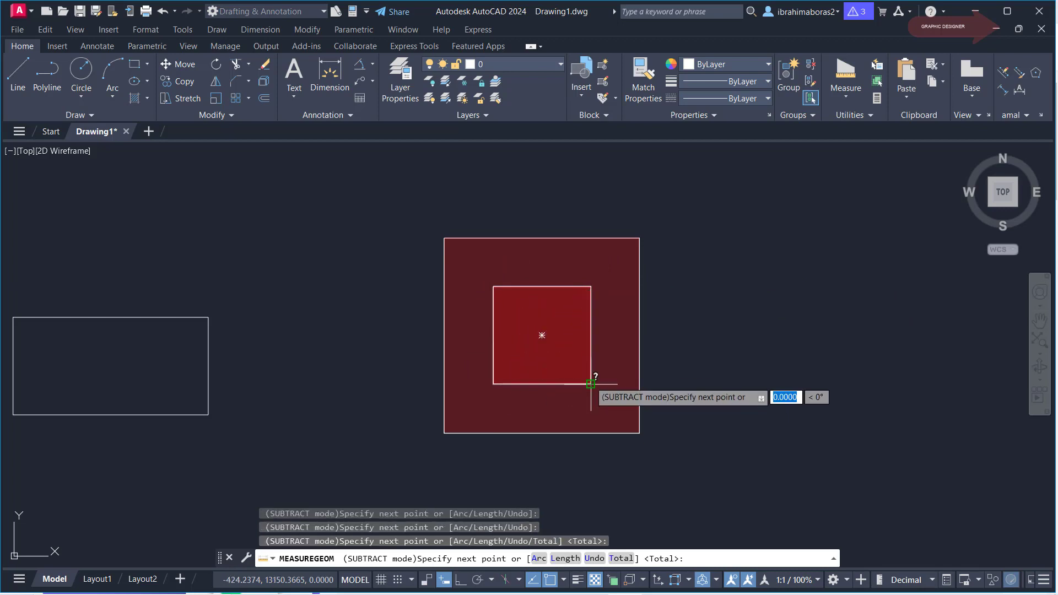
pyautogui.rightClick(590, 383)
pyautogui.click(618, 390)
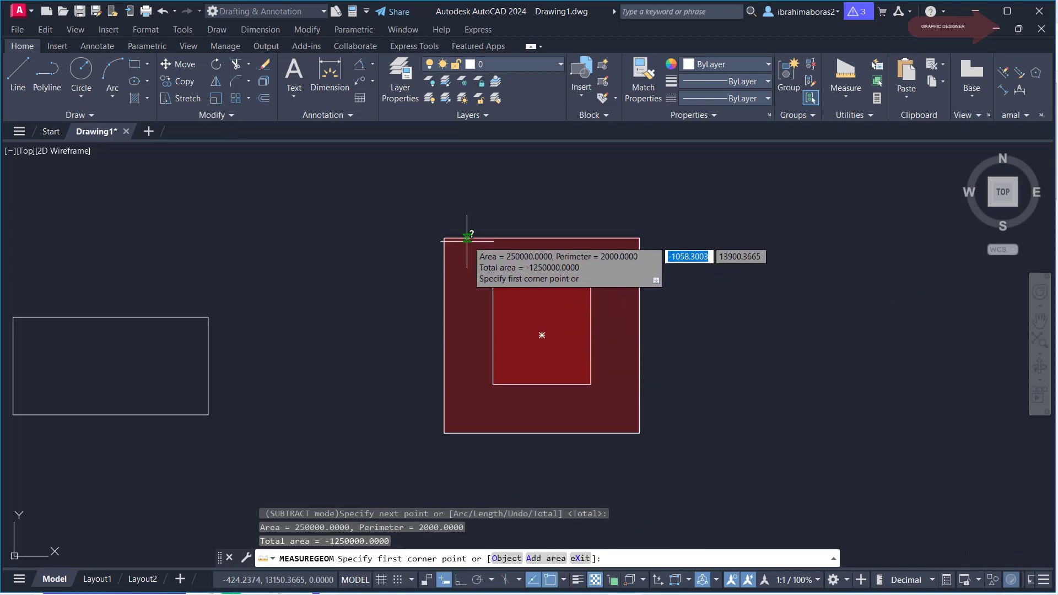
pyautogui.rightClick(677, 346)
pyautogui.click(709, 352)
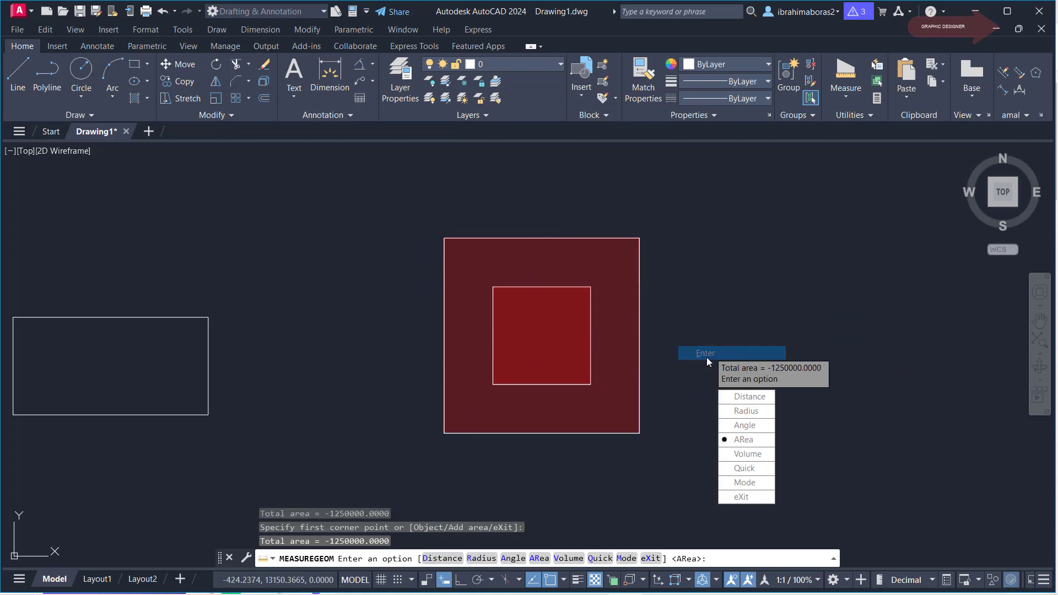
# - End the area measurement and centre all five shapes in the view
pyautogui.press('Escape')
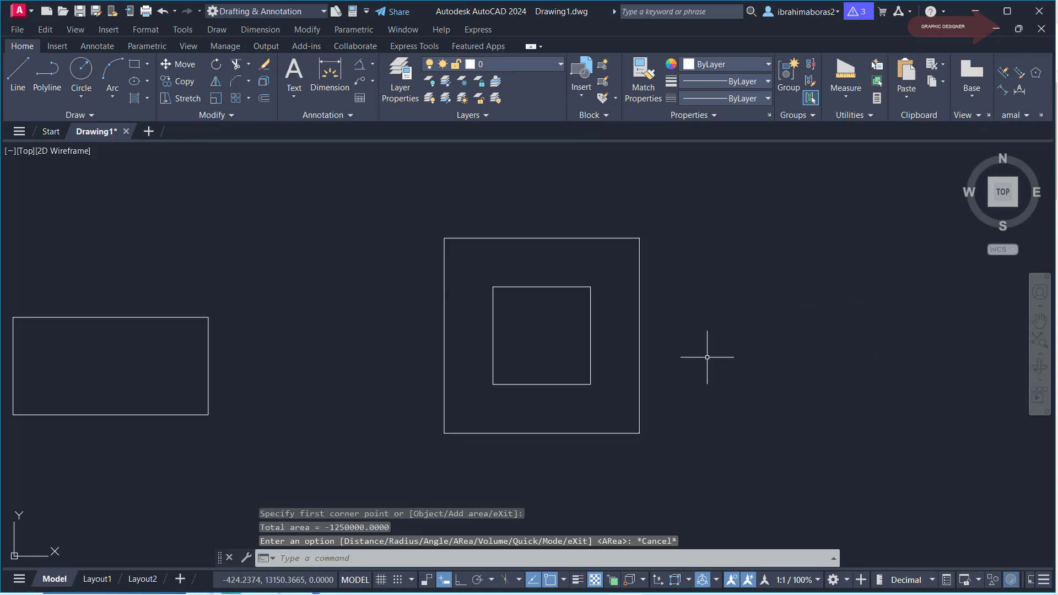
pyautogui.click(846, 96)
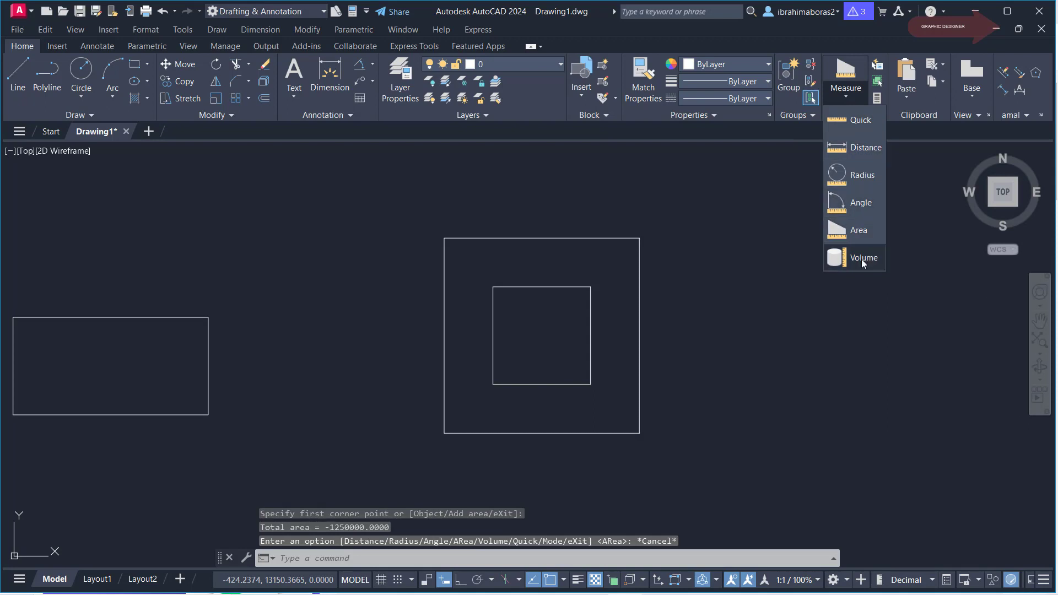
pyautogui.click(757, 331)
pyautogui.scroll(-5, 717, 324)
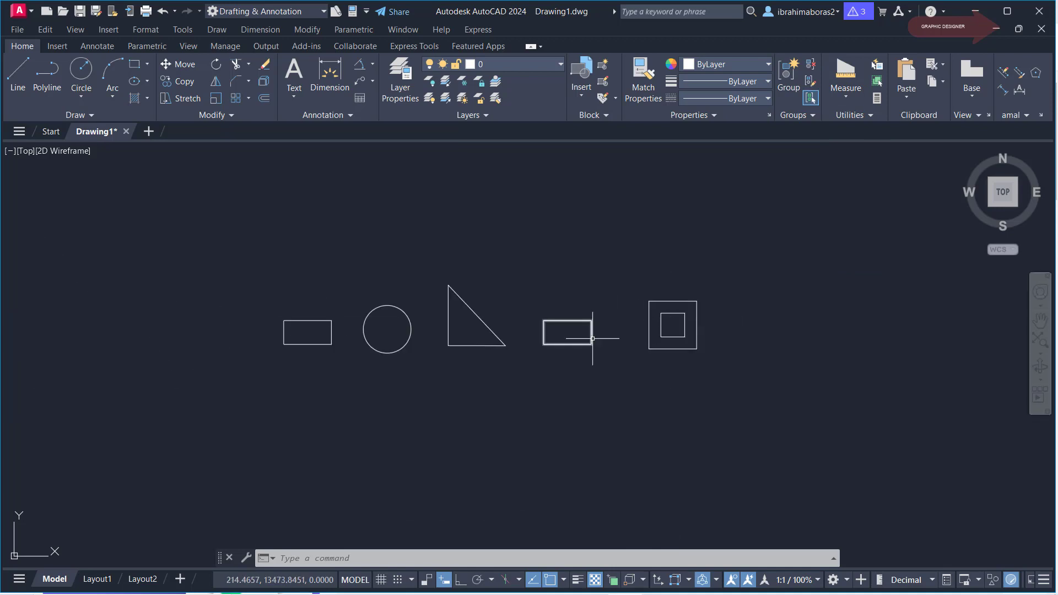
pyautogui.scroll(2, 591, 341)
pyautogui.moveTo(592, 339); pyautogui.dragTo(645, 345, button='middle')
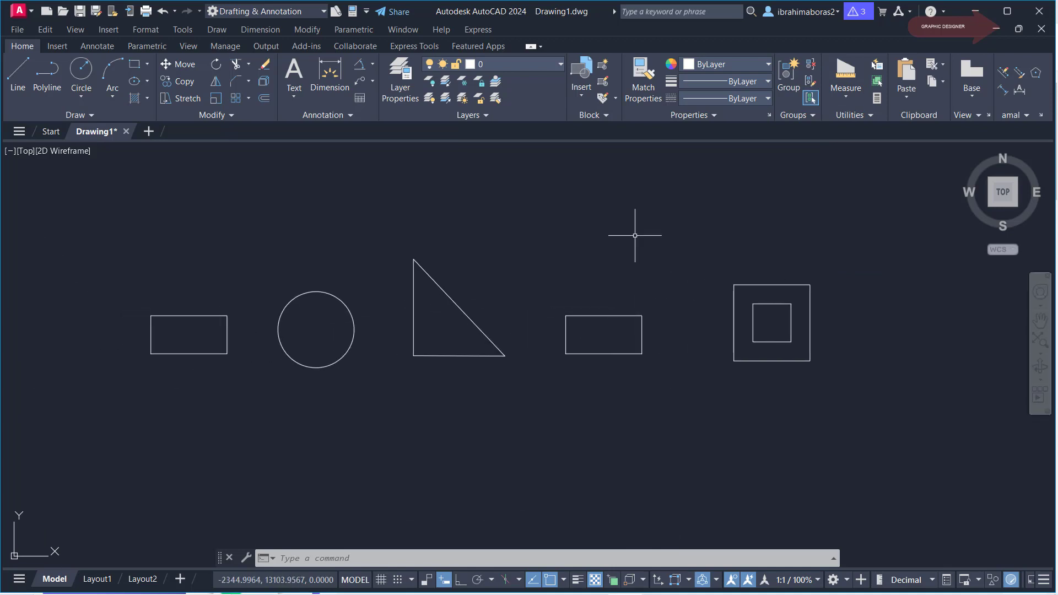